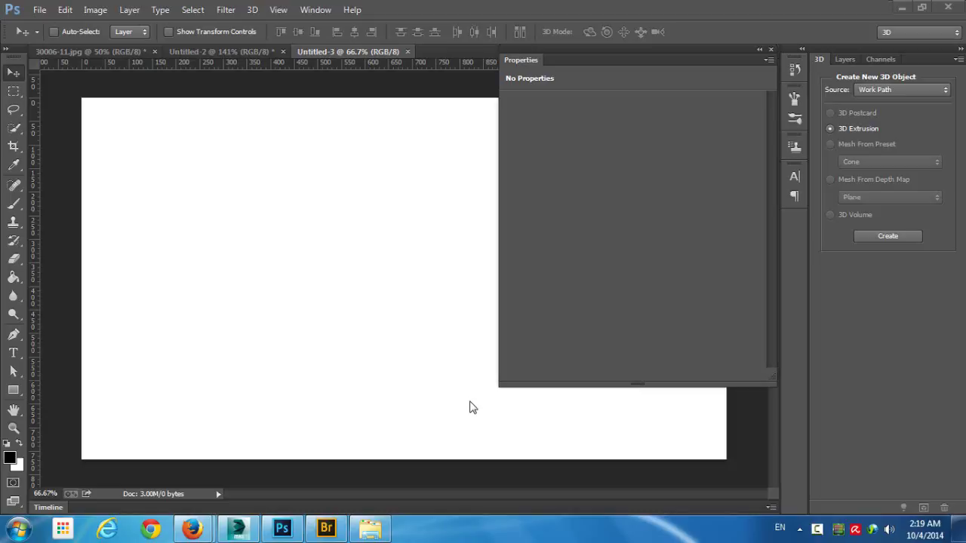
# Step: Switch to 3ds Max and draw an open, curved six-point vase profile with the Line tool in the Front view
pyautogui.click(241, 534)
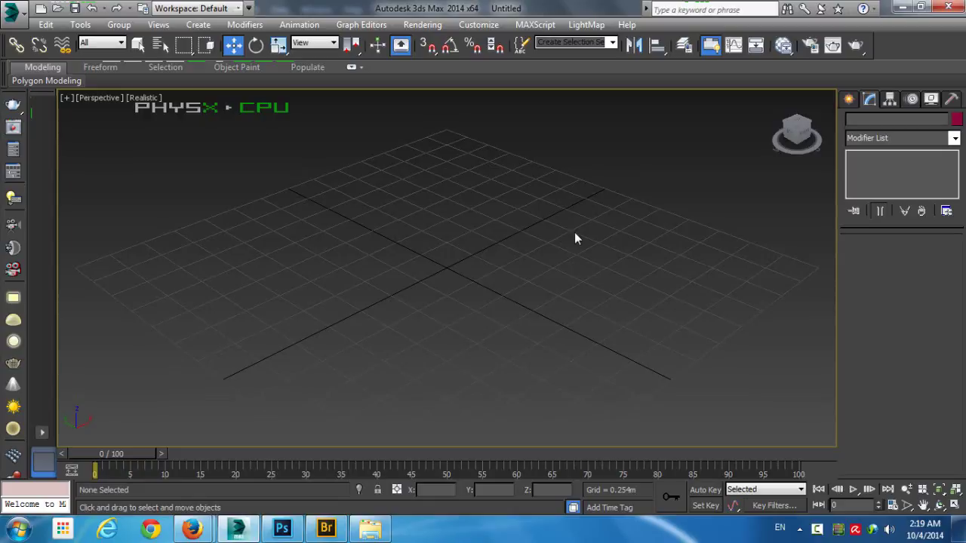
pyautogui.click(848, 99)
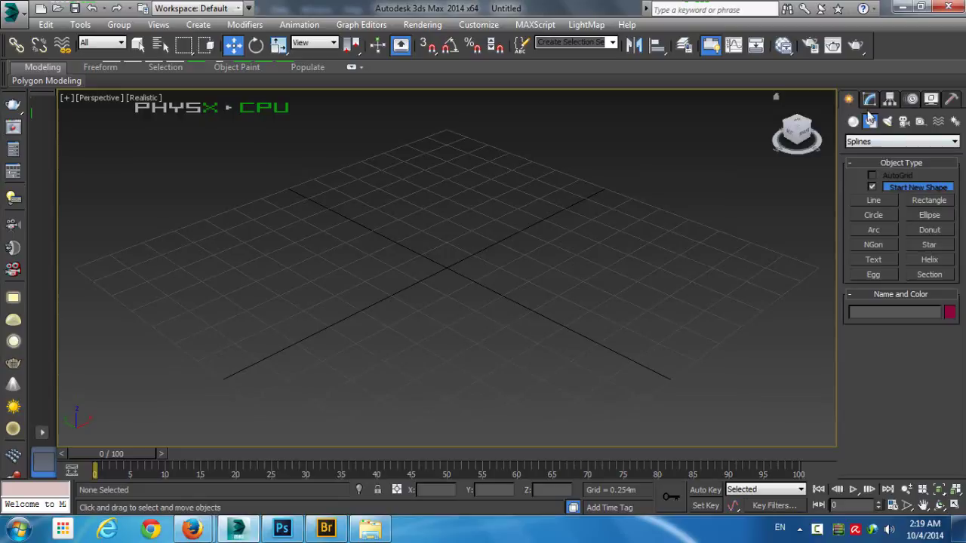
pyautogui.click(874, 201)
pyautogui.hotkey('alt', 'w')
pyautogui.rightClick(707, 252)
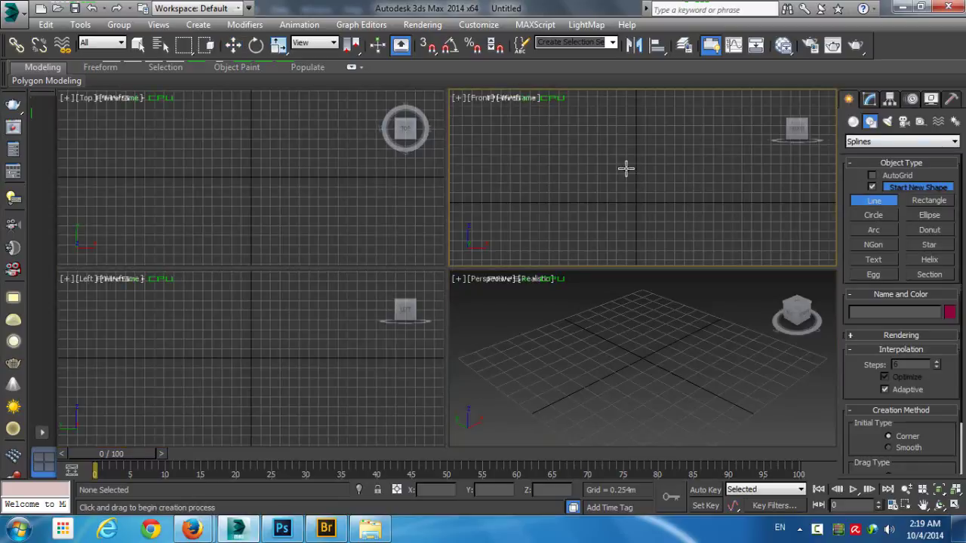
pyautogui.hotkey('alt', 'w')
pyautogui.moveTo(497, 275); pyautogui.dragTo(431, 347)
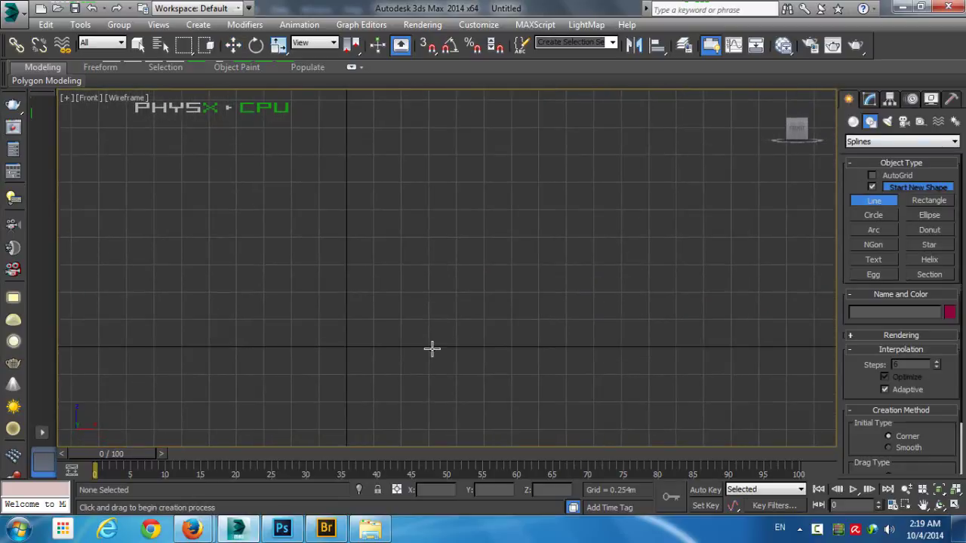
pyautogui.moveTo(483, 300); pyautogui.dragTo(513, 332)
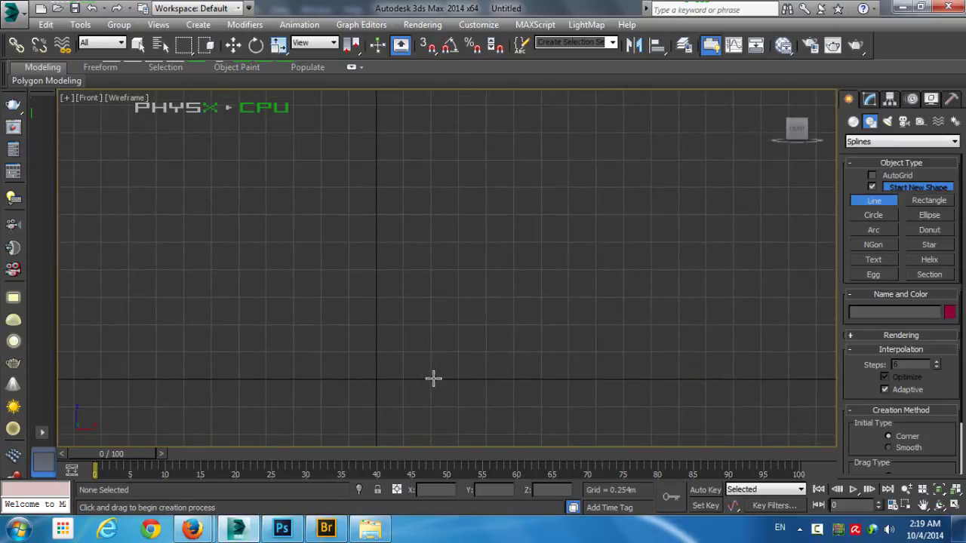
pyautogui.click(458, 378)
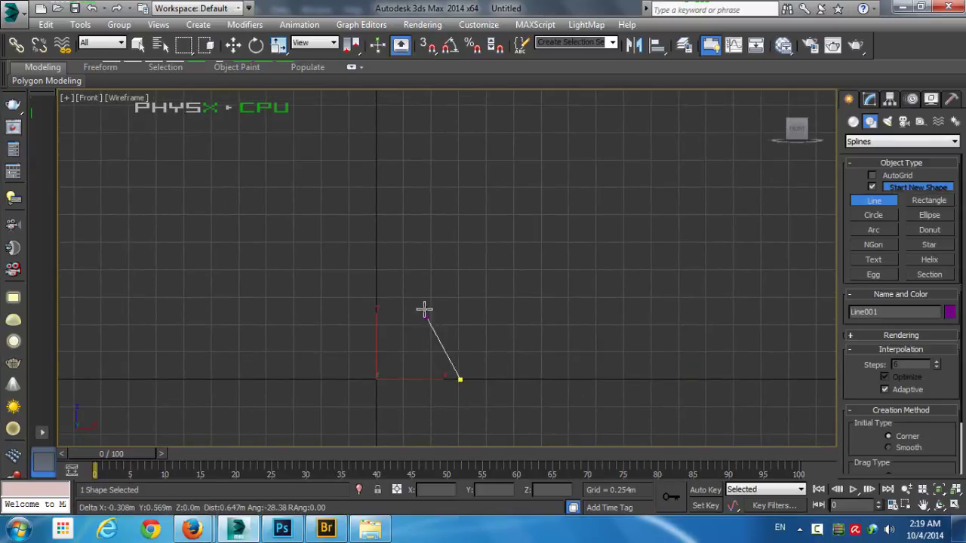
pyautogui.click(436, 268)
pyautogui.click(506, 213)
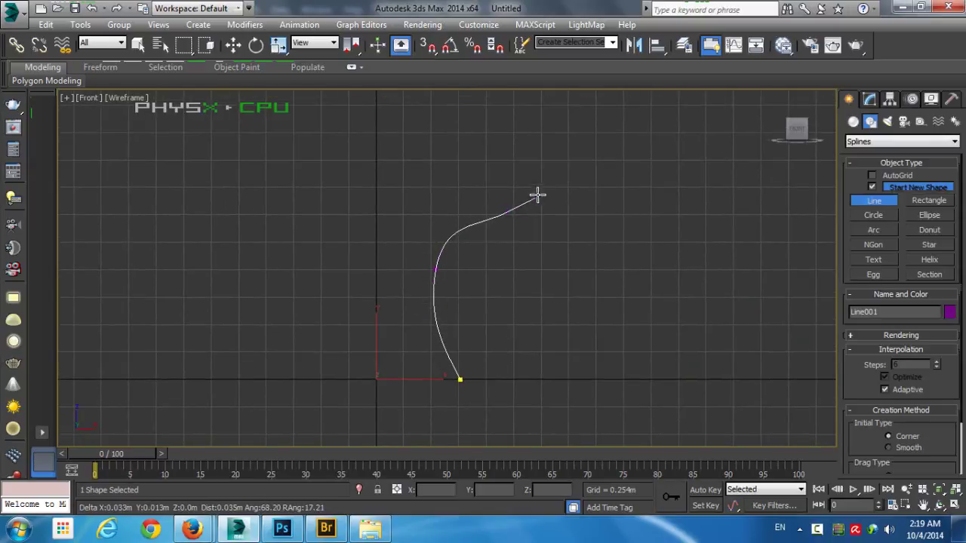
pyautogui.click(518, 138)
pyautogui.click(437, 111)
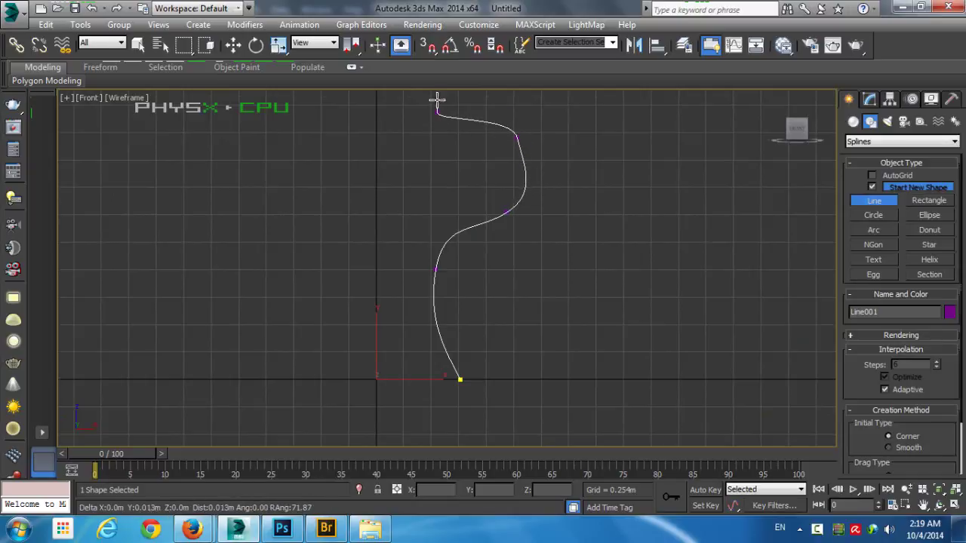
pyautogui.click(521, 100)
pyautogui.rightClick(591, 162)
pyautogui.press('w')
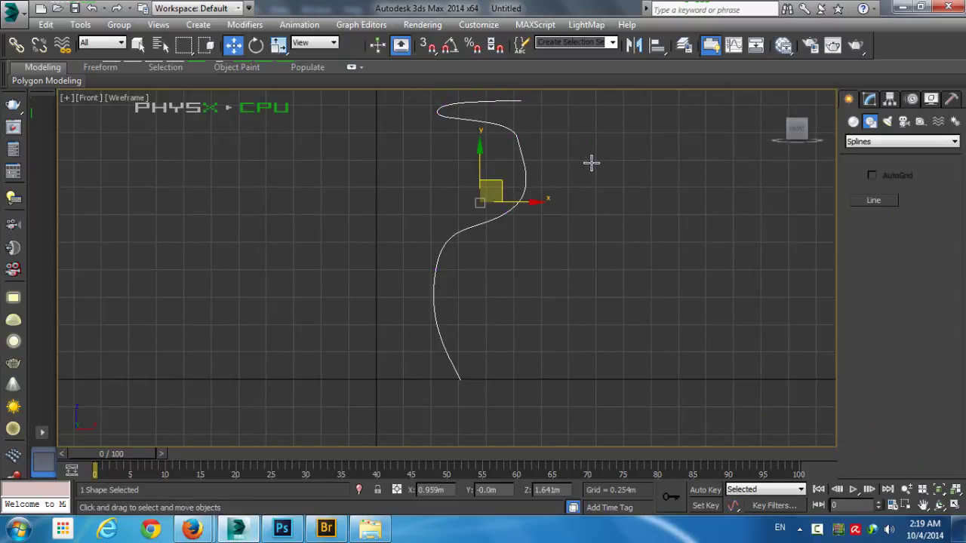
# Step: Apply a Lathe modifier to the drawn profile curve and show it in the Perspective view
pyautogui.hotkey('alt', 'w')
pyautogui.hotkey('alt', 'w')
pyautogui.scroll(-3, 513, 276)
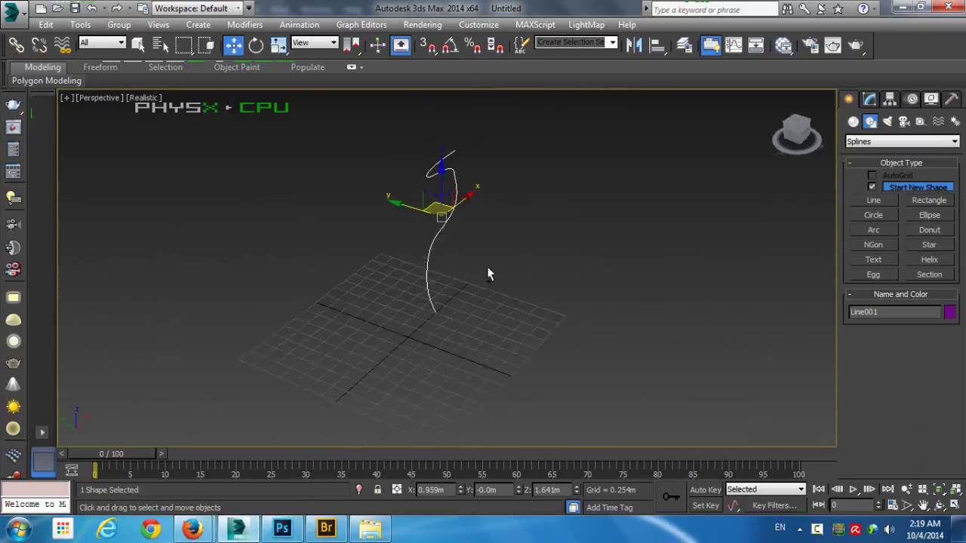
pyautogui.moveTo(490, 270); pyautogui.dragTo(398, 252)
pyautogui.scroll(2, 399, 253)
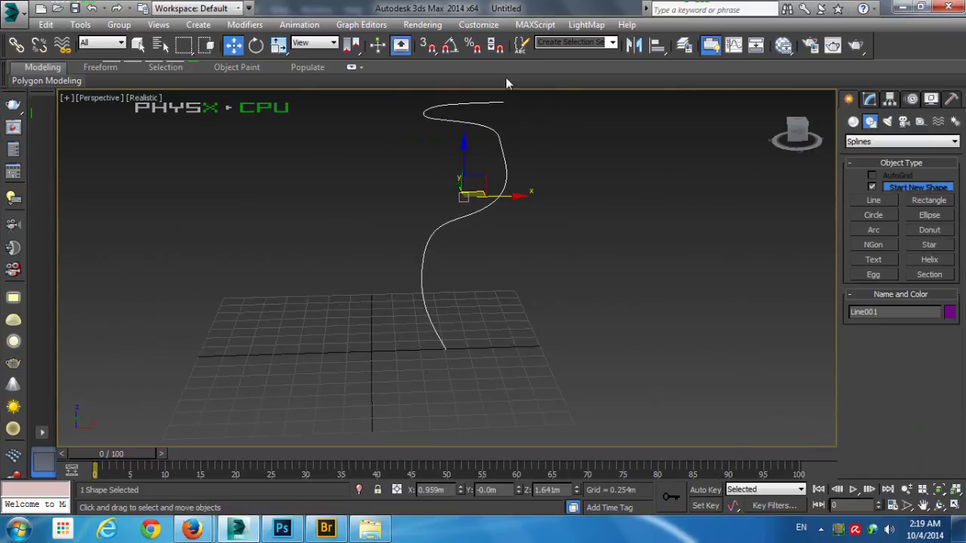
pyautogui.moveTo(507, 83); pyautogui.dragTo(622, 228)
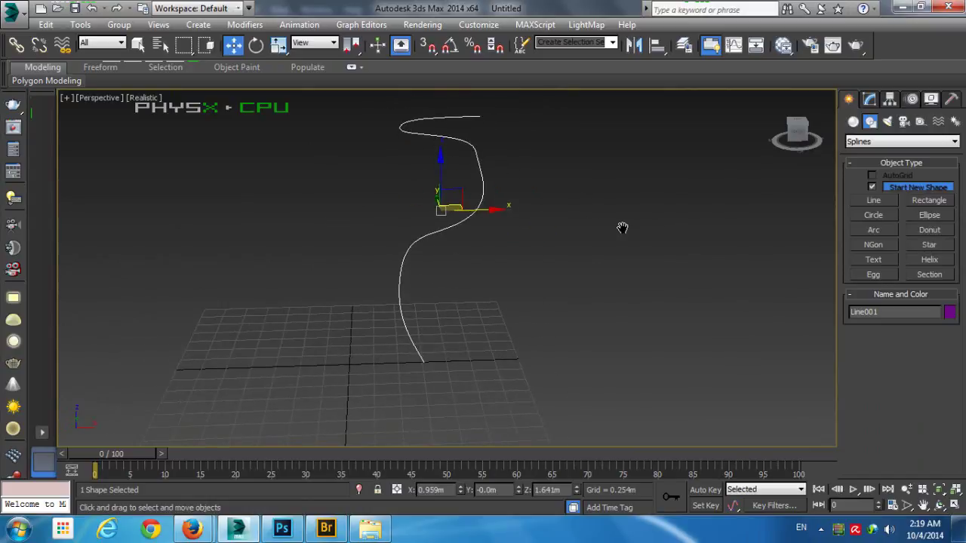
pyautogui.click(869, 100)
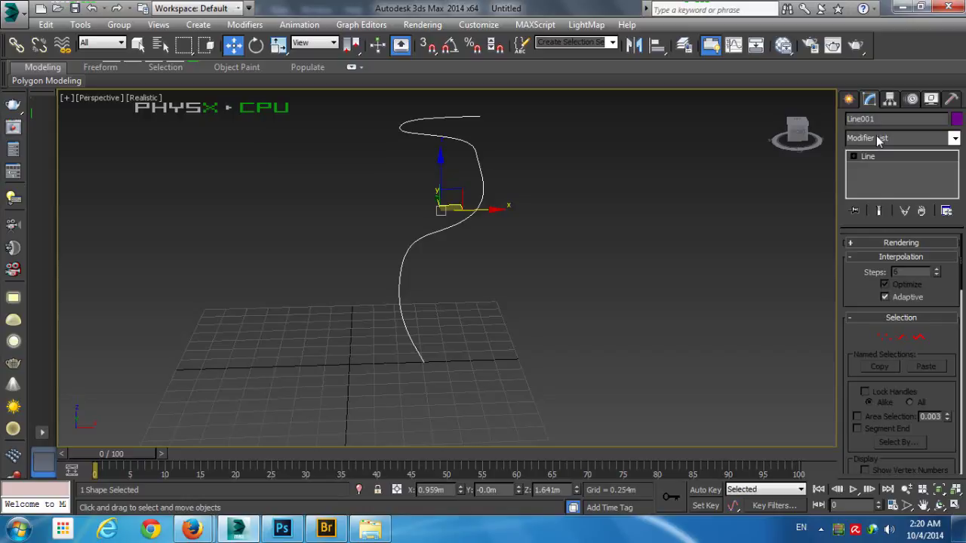
pyautogui.click(876, 138)
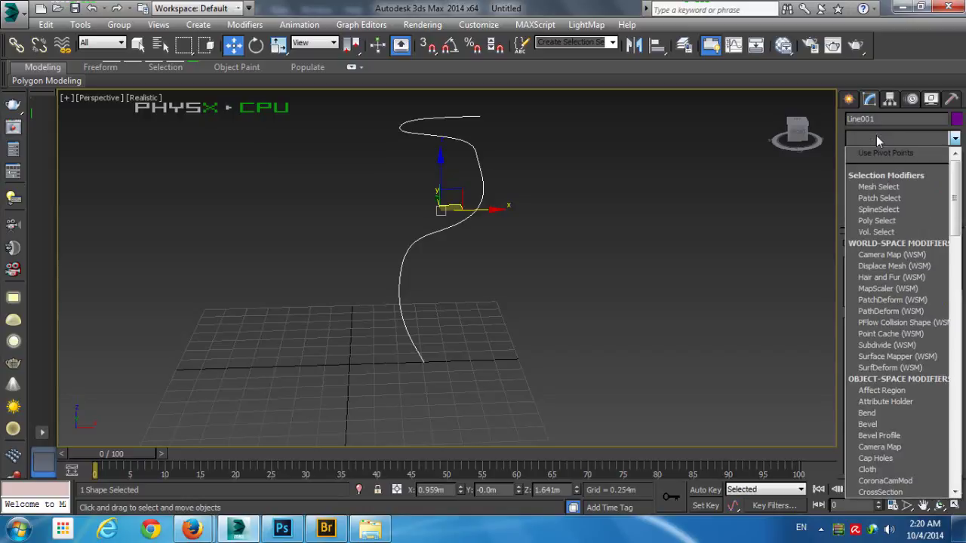
pyautogui.scroll(-5, 876, 227)
pyautogui.click(869, 155)
# Step: Inspect the lathed shape and compare it with its profile curve by switching the Lathe modifier off and on
pyautogui.moveTo(507, 190); pyautogui.dragTo(491, 209)
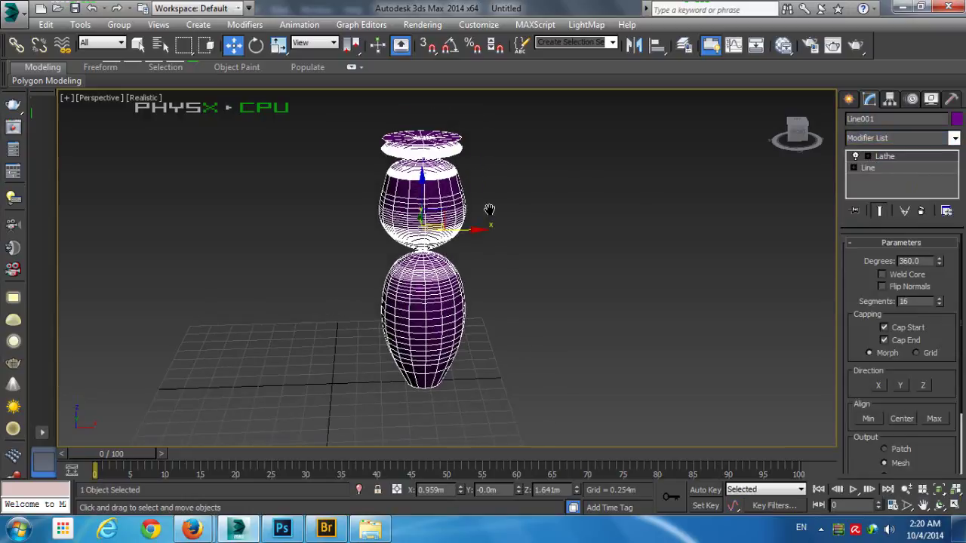
pyautogui.click(567, 263)
pyautogui.moveTo(568, 264); pyautogui.dragTo(515, 248)
pyautogui.scroll(3, 454, 175)
pyautogui.click(453, 176)
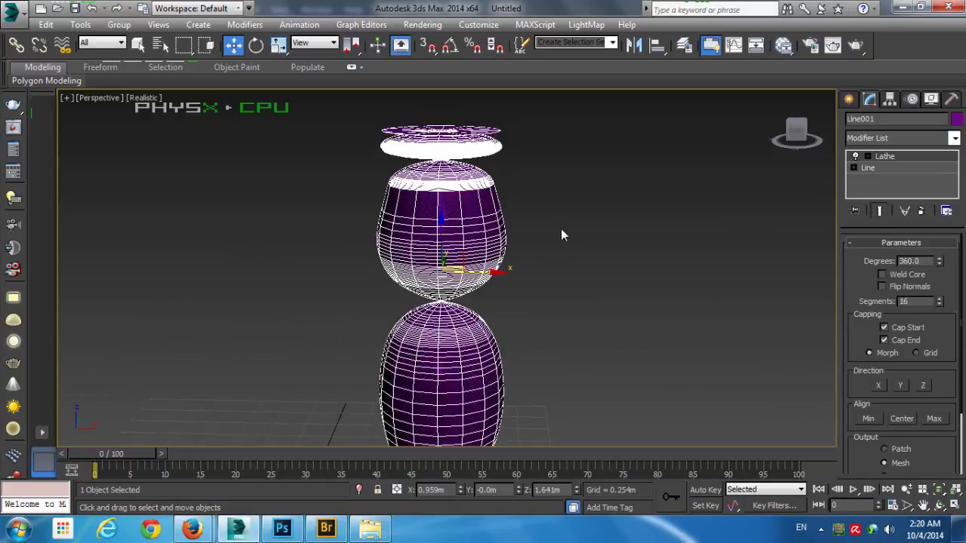
pyautogui.moveTo(664, 204); pyautogui.dragTo(671, 173)
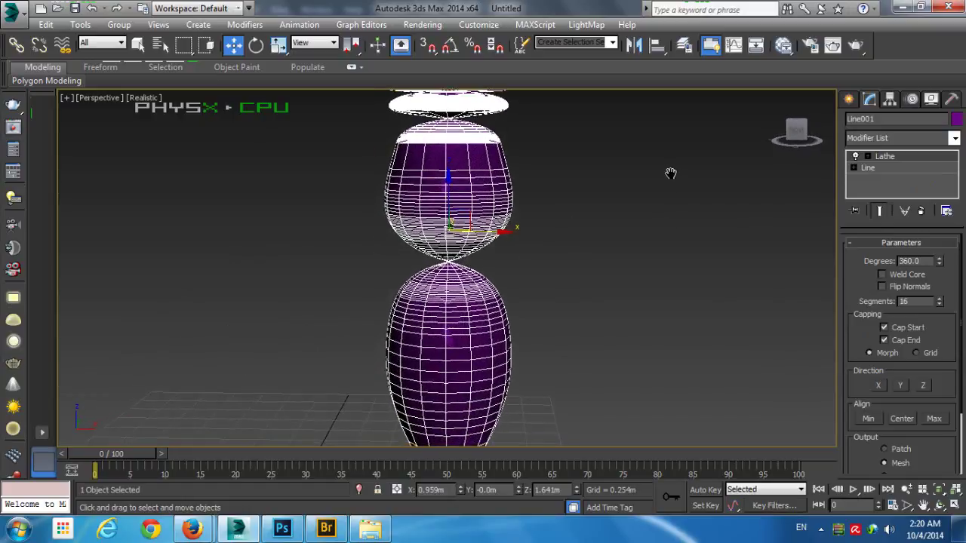
pyautogui.click(855, 157)
pyautogui.scroll(-2, 607, 224)
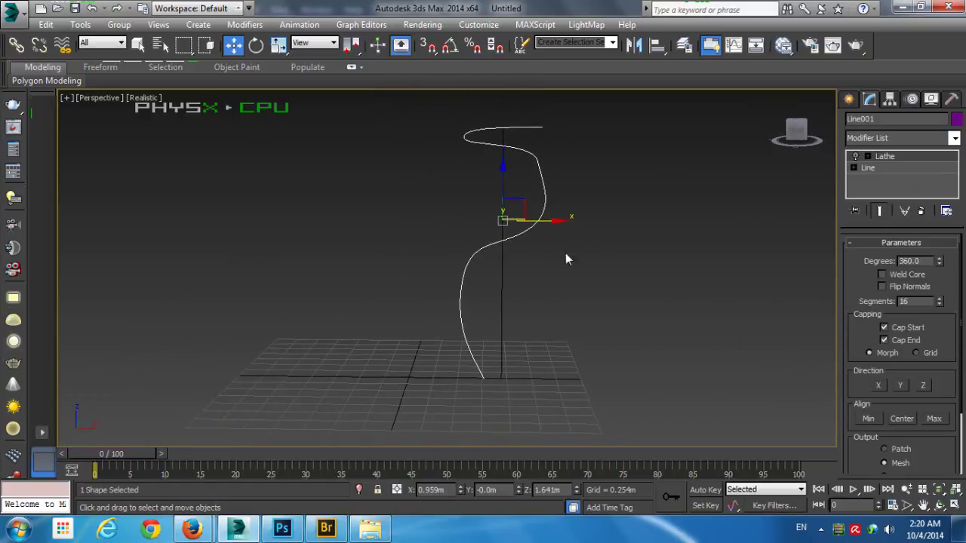
pyautogui.scroll(2, 566, 259)
pyautogui.scroll(-1, 522, 217)
pyautogui.scroll(-1, 528, 158)
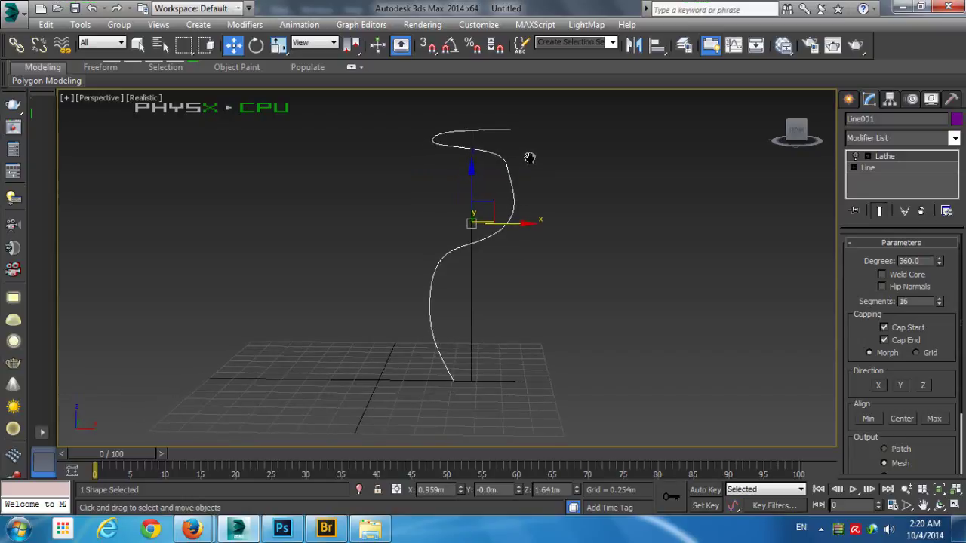
pyautogui.click(856, 157)
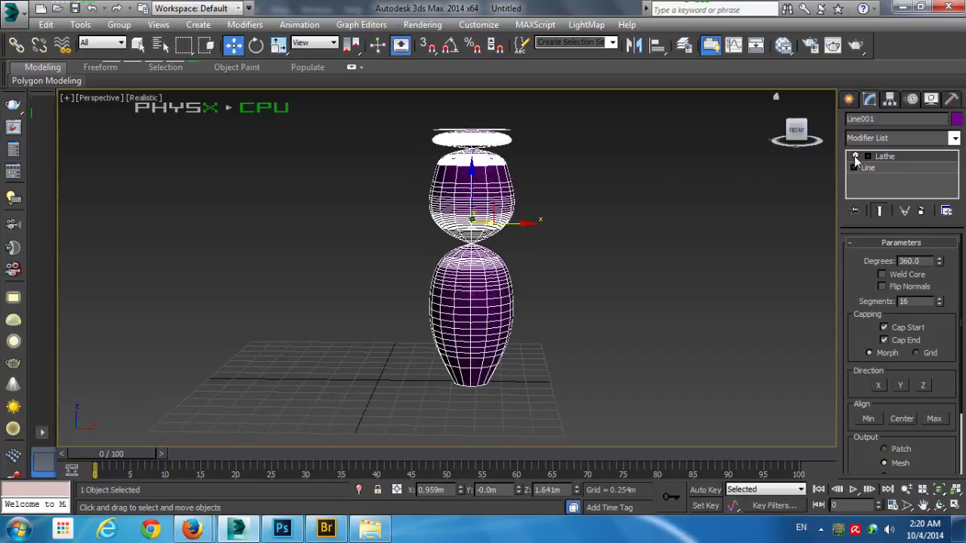
# Step: Switch off the Lathe modifier and view the bare profile curve around its axis, keeping the curve selected
pyautogui.click(856, 156)
pyautogui.moveTo(456, 288); pyautogui.dragTo(485, 296)
pyautogui.click(486, 296)
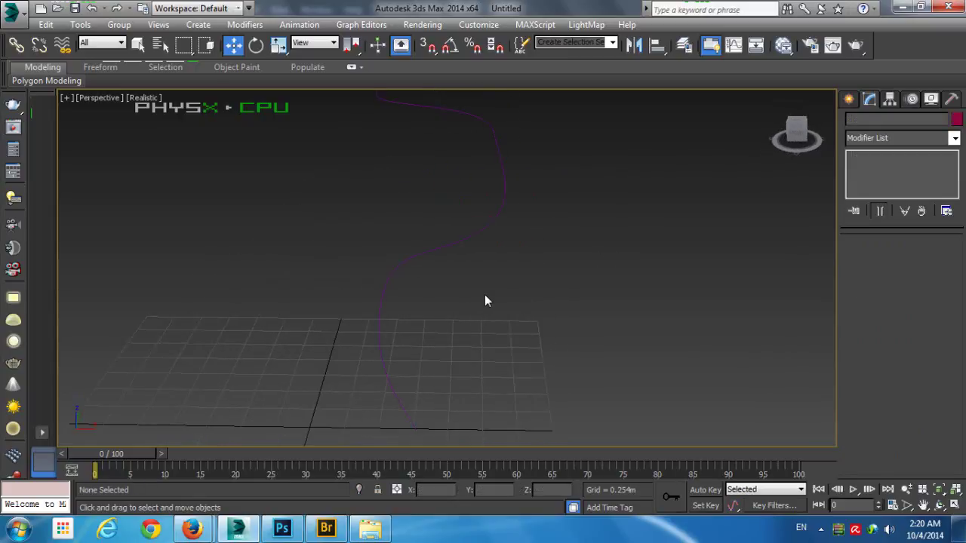
pyautogui.click(474, 237)
pyautogui.moveTo(459, 201); pyautogui.dragTo(538, 200)
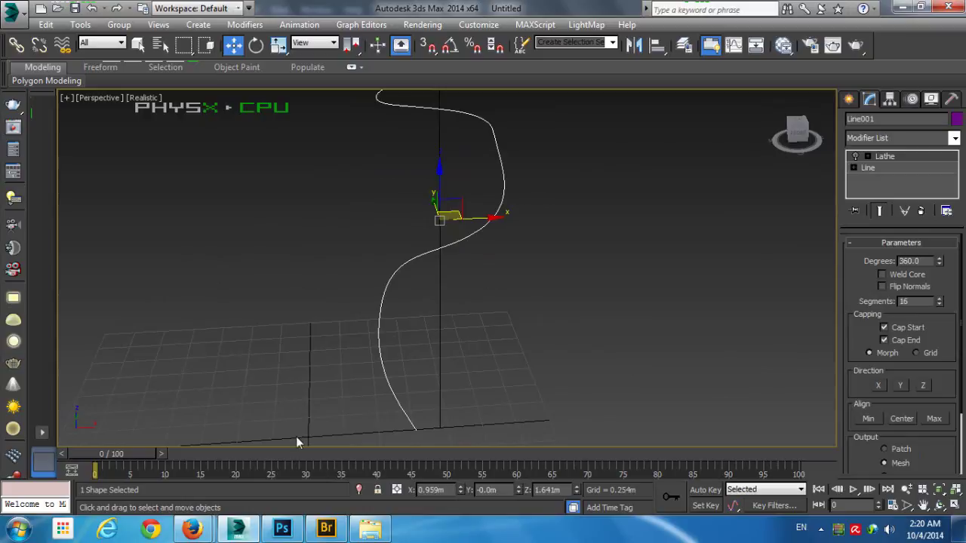
# Step: Switch to Photoshop and add a new layer filled with black to the Untitled-3 document
pyautogui.click(284, 527)
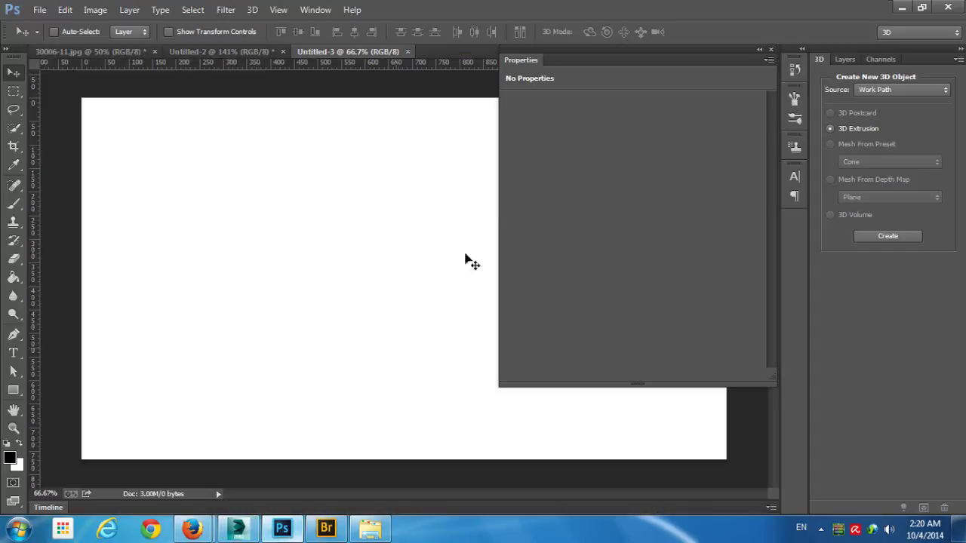
pyautogui.click(254, 50)
pyautogui.click(317, 51)
pyautogui.click(846, 59)
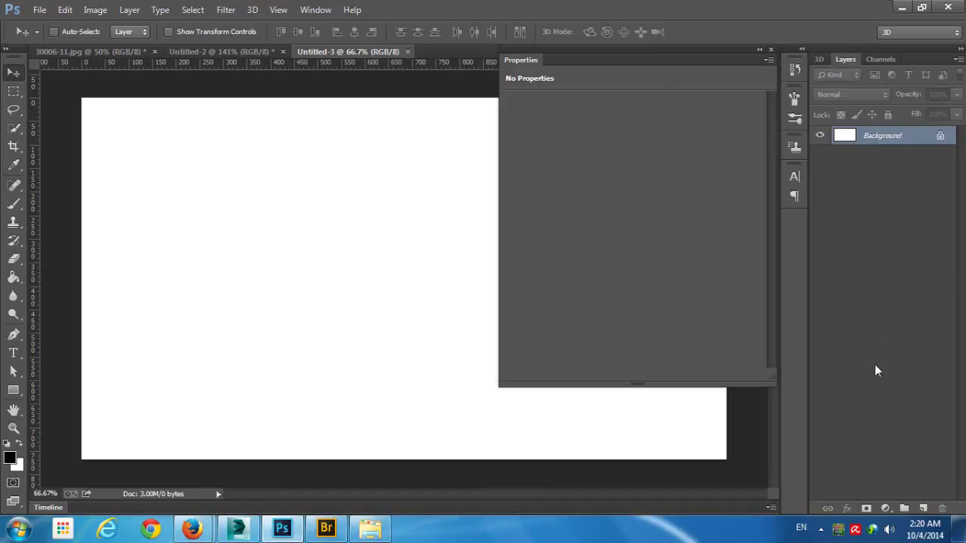
pyautogui.click(921, 508)
pyautogui.hotkey('alt', 'BackSpace')
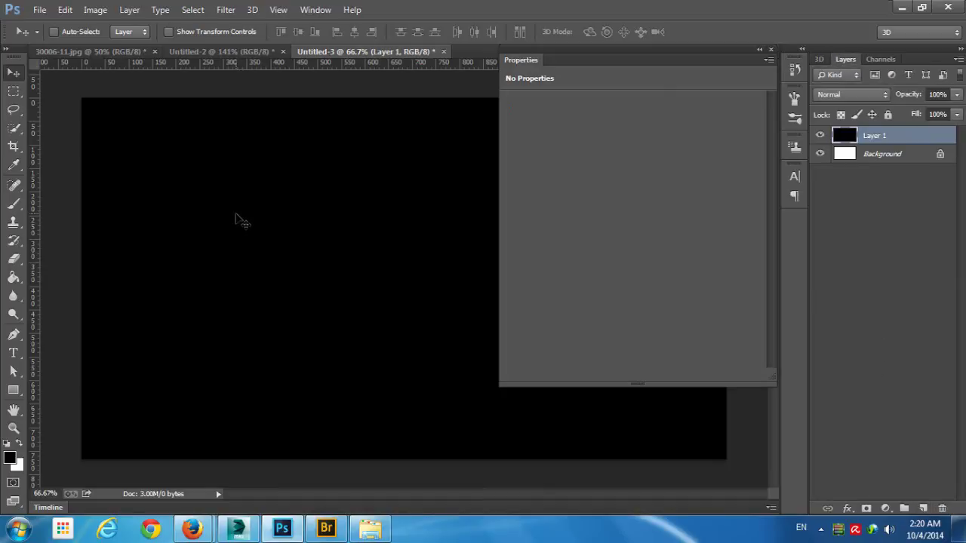
# Step: Create a 3D extrusion from the selected black layer and turn the 3D camera to show the block at an angle
pyautogui.click(820, 60)
pyautogui.click(868, 90)
pyautogui.click(856, 101)
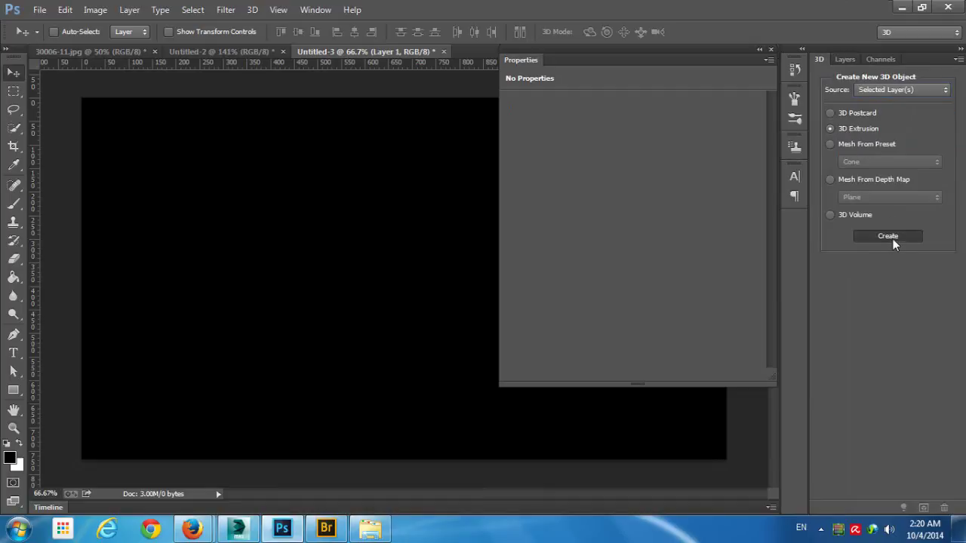
pyautogui.click(888, 236)
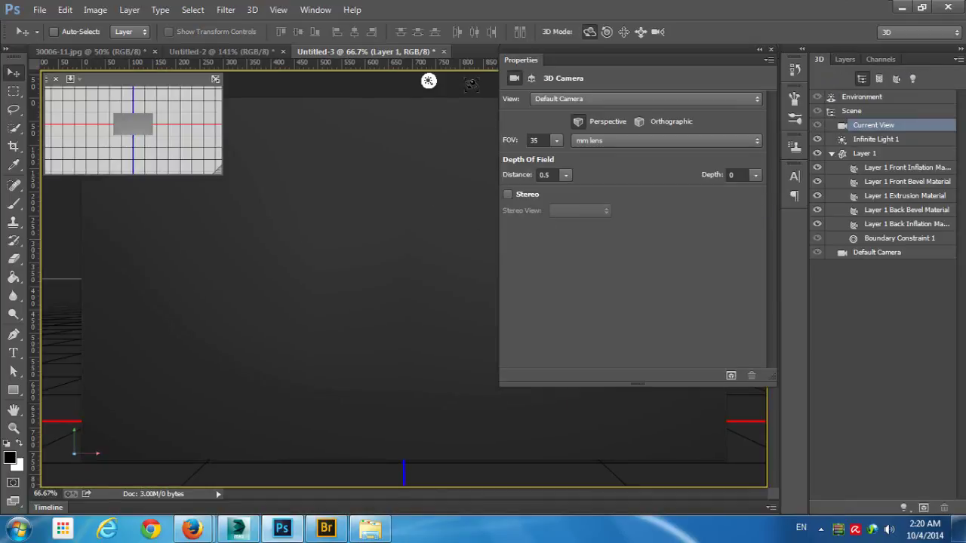
pyautogui.click(640, 32)
pyautogui.moveTo(140, 259); pyautogui.dragTo(382, 149)
pyautogui.click(589, 32)
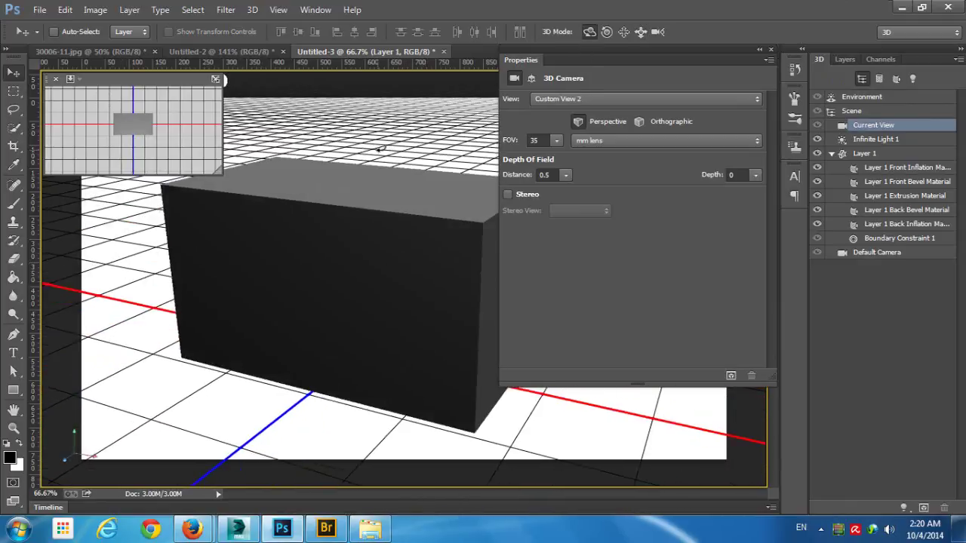
# Step: Switch back to 3ds Max and compare the profile with the lathed form by switching the Lathe modifier on and off
pyautogui.click(242, 362)
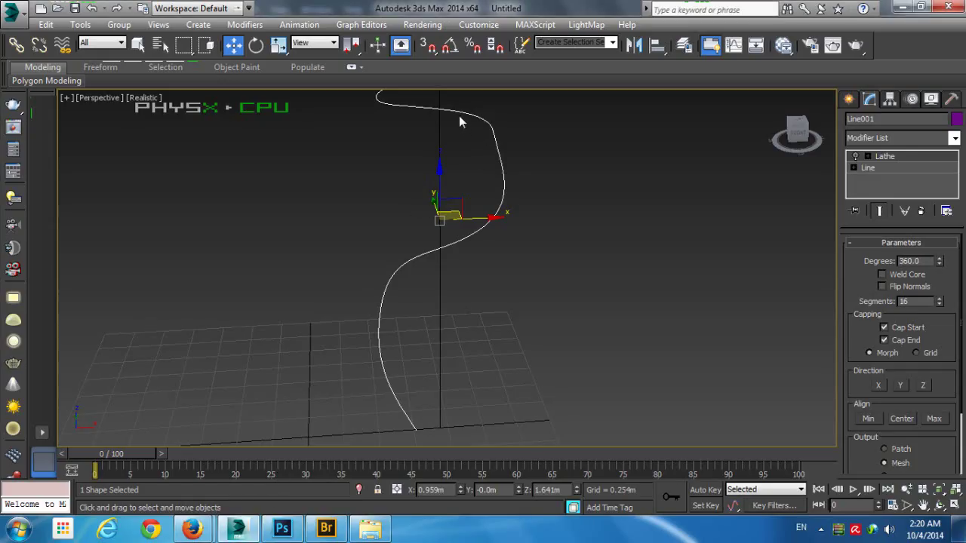
pyautogui.scroll(-5, 547, 199)
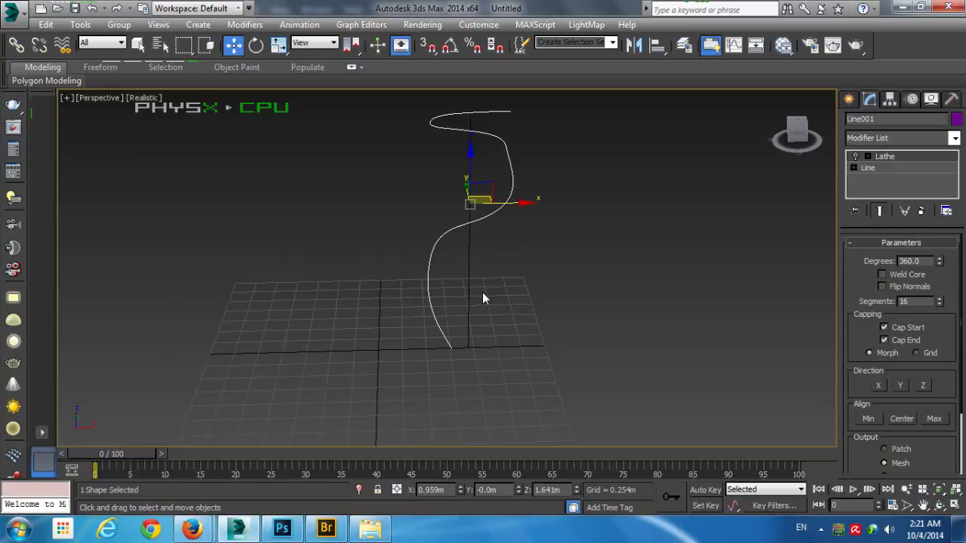
pyautogui.click(855, 156)
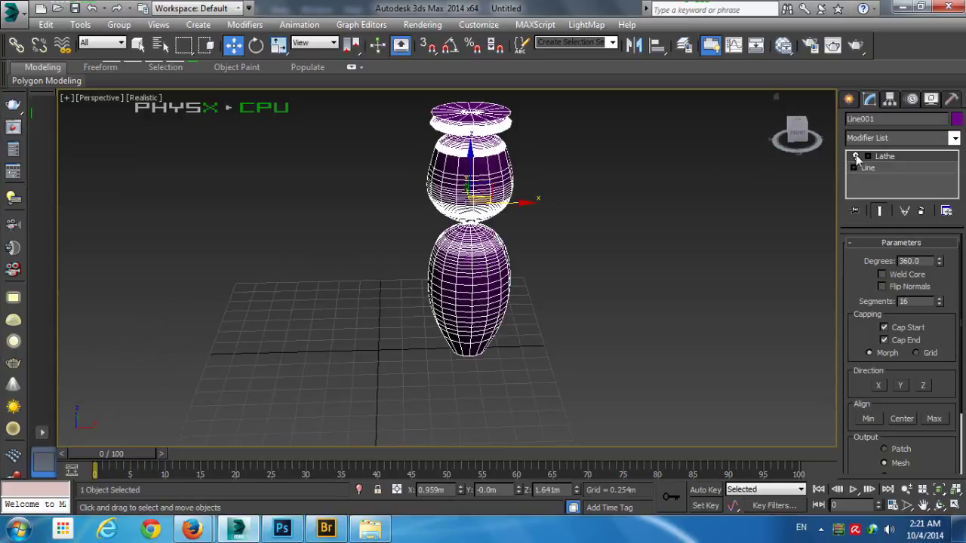
pyautogui.click(855, 156)
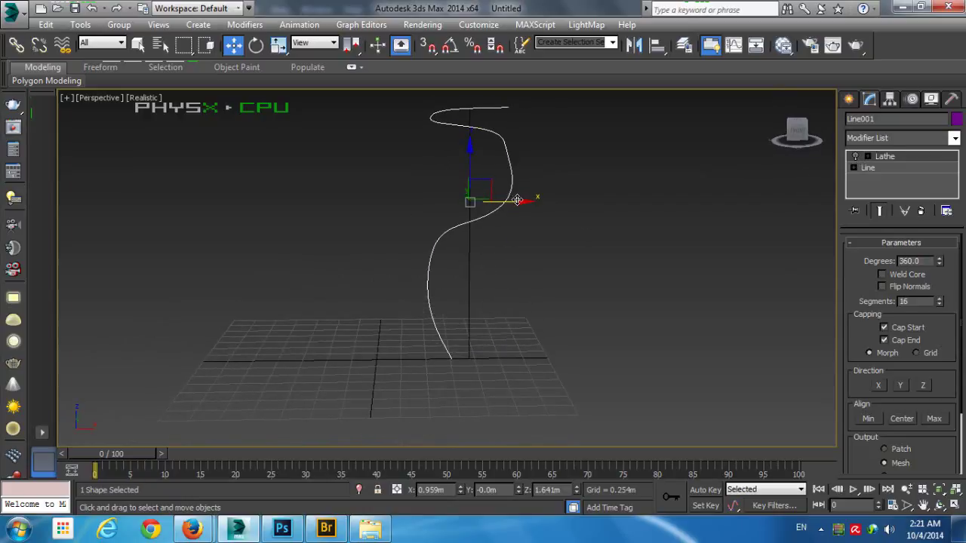
# Step: Move the Lathe modifier's axis along X to about 0.304 m, on the outer left side of the profile curve
pyautogui.click(868, 156)
pyautogui.click(876, 168)
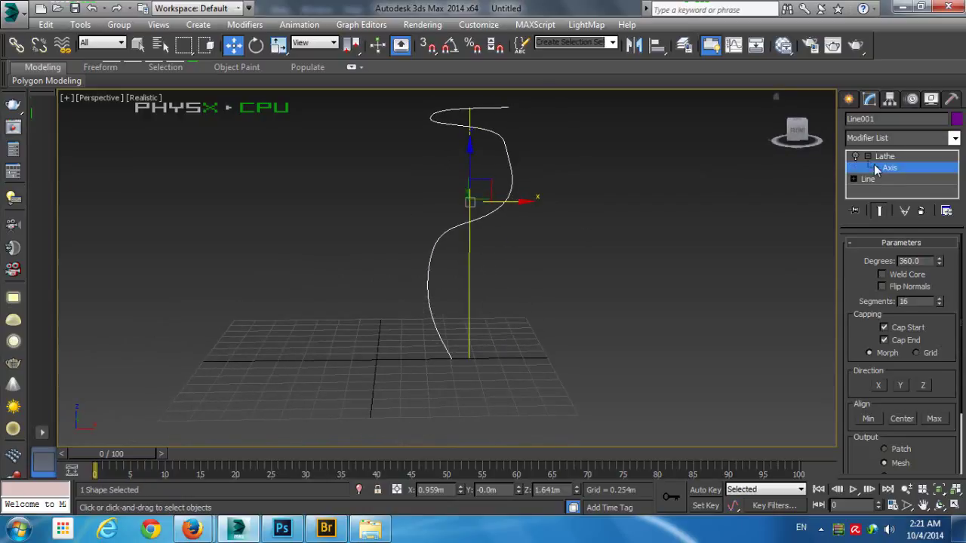
pyautogui.moveTo(522, 203); pyautogui.dragTo(458, 201)
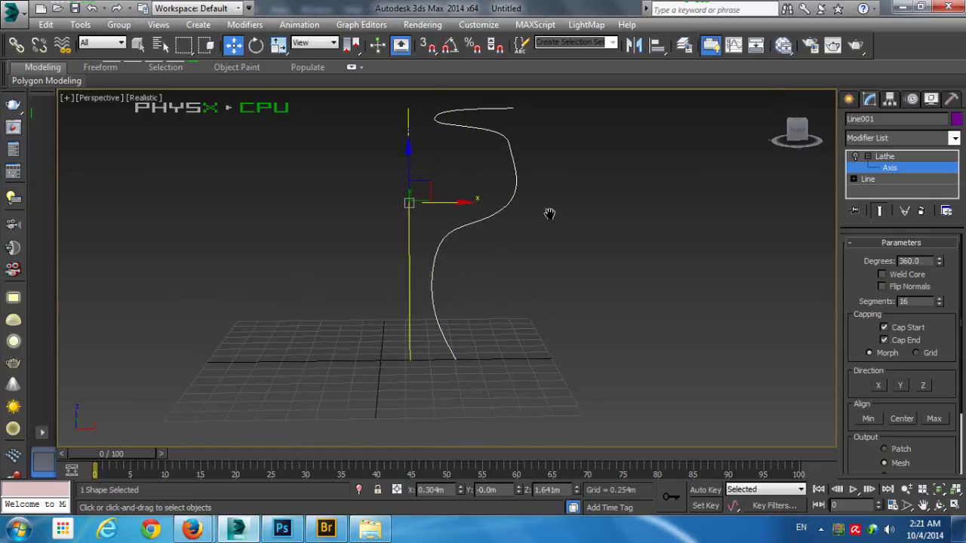
pyautogui.moveTo(549, 213); pyautogui.dragTo(556, 268)
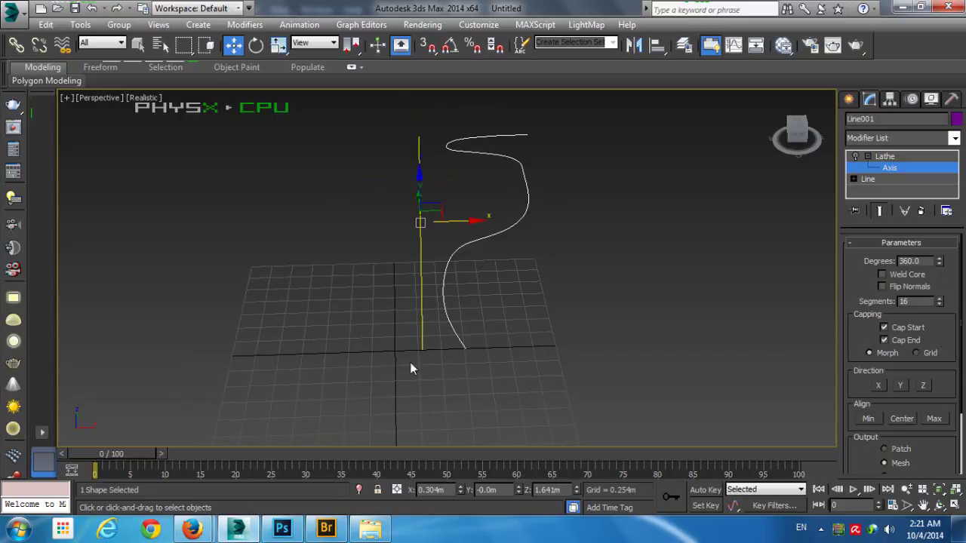
# Step: Compare the profile curve with the lathed form by switching the Lathe modifier on and off repeatedly
pyautogui.click(857, 156)
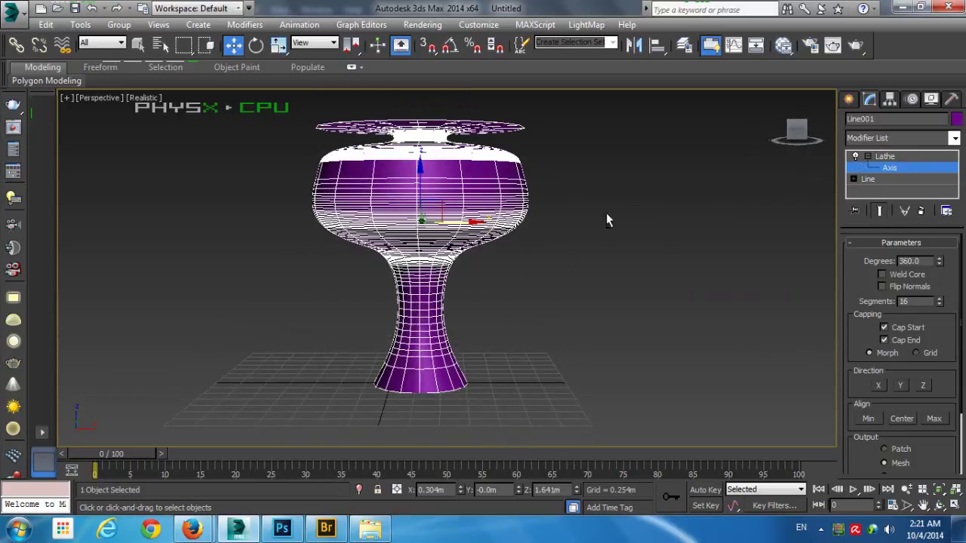
pyautogui.click(857, 156)
pyautogui.click(857, 157)
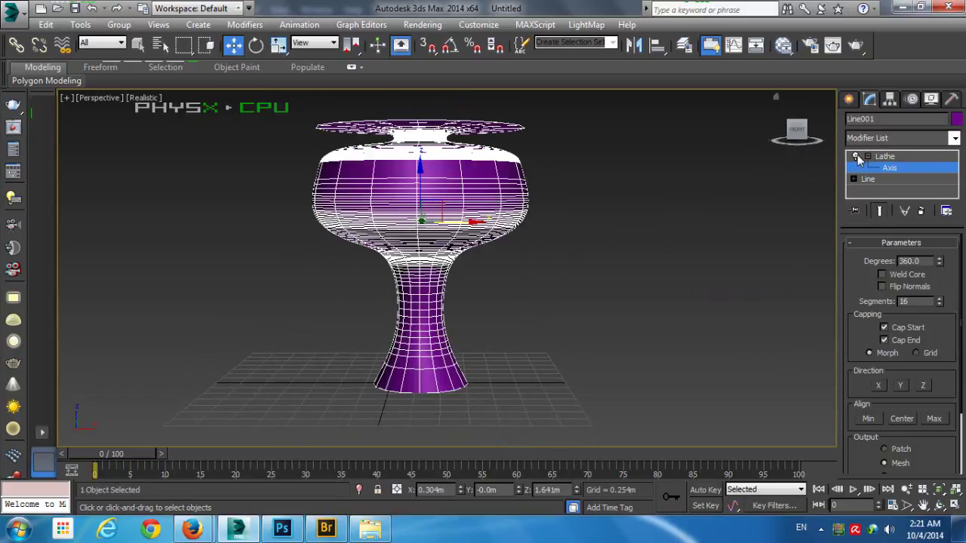
pyautogui.click(856, 156)
pyautogui.click(856, 157)
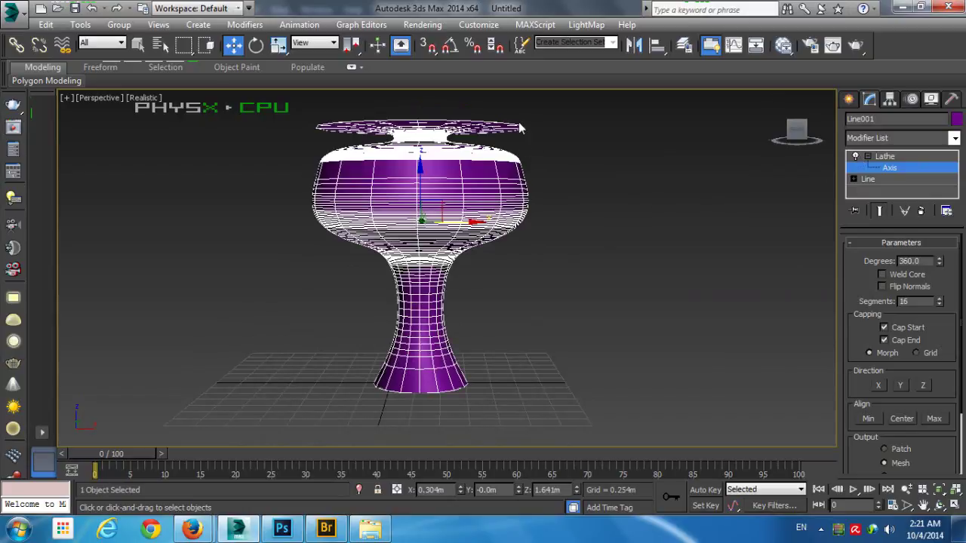
pyautogui.click(856, 156)
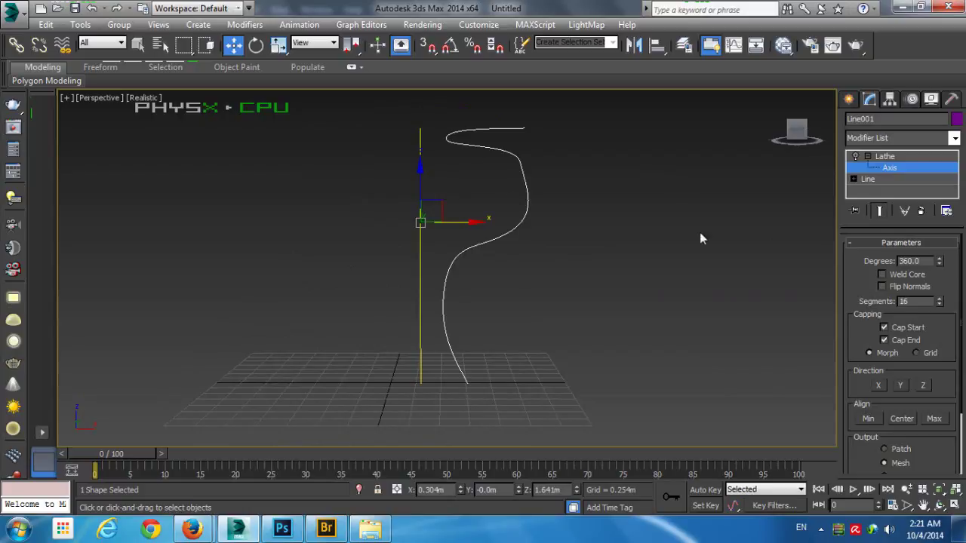
pyautogui.click(857, 156)
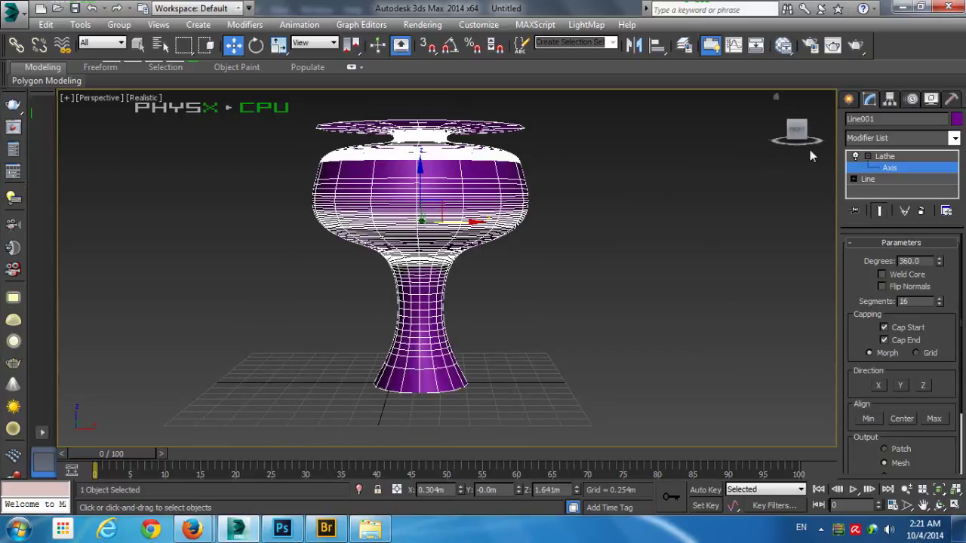
# Step: Edit the line's vertices with the lathed result shown and move the bulge's lower vertex to about X 1.128 m, Z 1.559 m
pyautogui.click(868, 179)
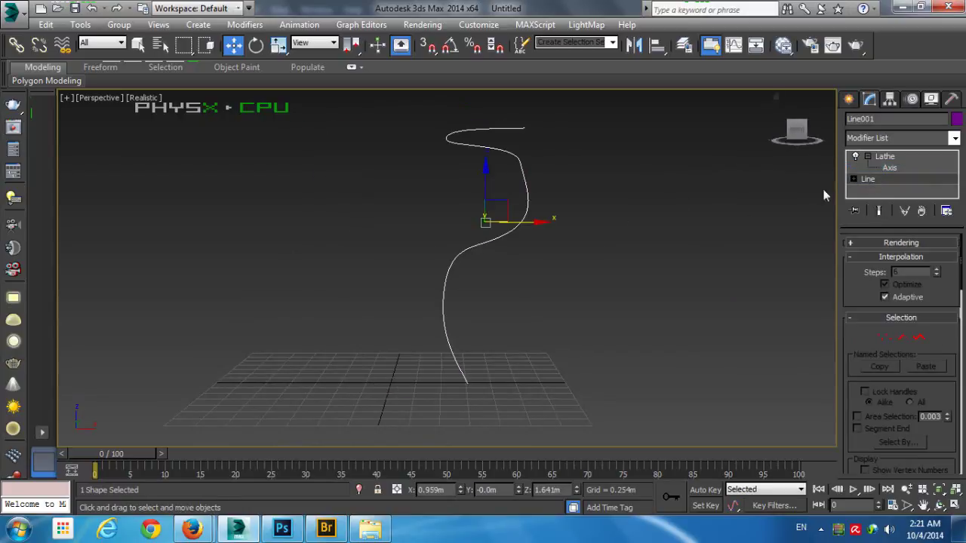
pyautogui.press('1')
pyautogui.click(879, 211)
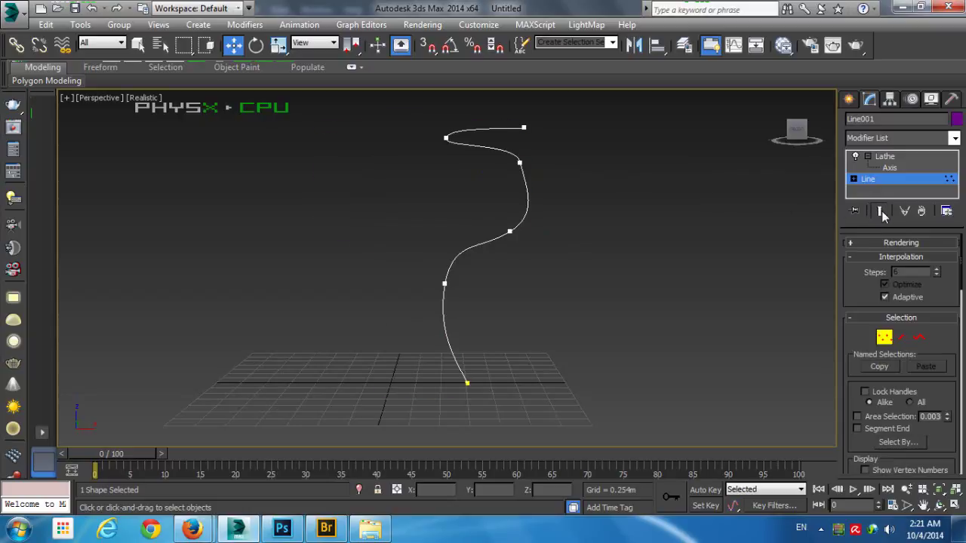
pyautogui.moveTo(501, 220); pyautogui.dragTo(542, 269)
pyautogui.moveTo(541, 231); pyautogui.dragTo(519, 195)
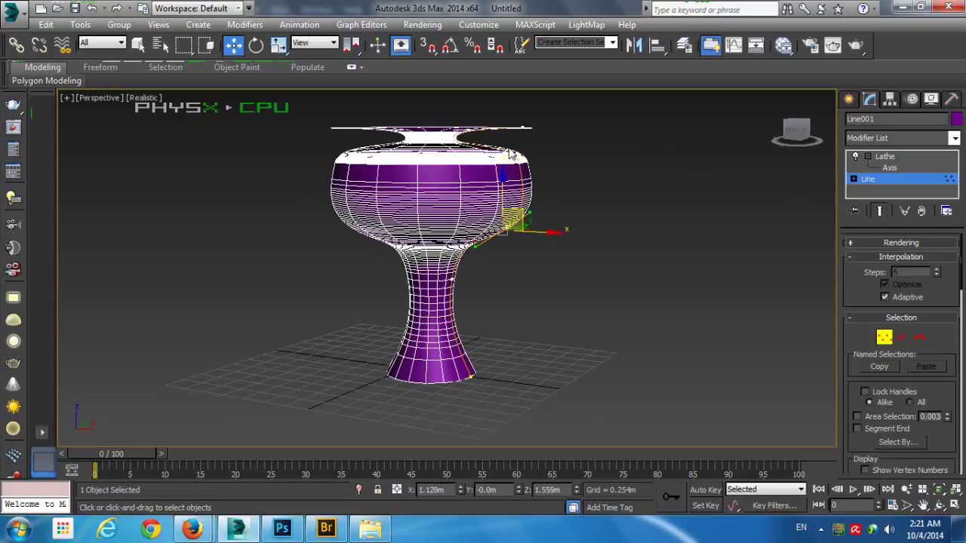
# Step: Move the profile vertex at the bulge's upper shoulder to about X 1.152 m, Z 2.06 m and deselect it
pyautogui.click(536, 166)
pyautogui.click(521, 156)
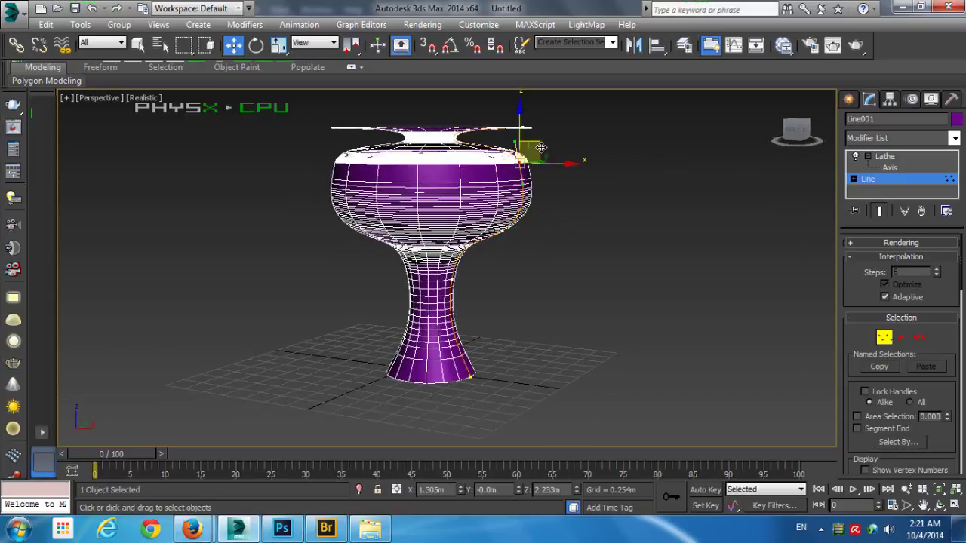
pyautogui.moveTo(544, 155); pyautogui.dragTo(516, 166)
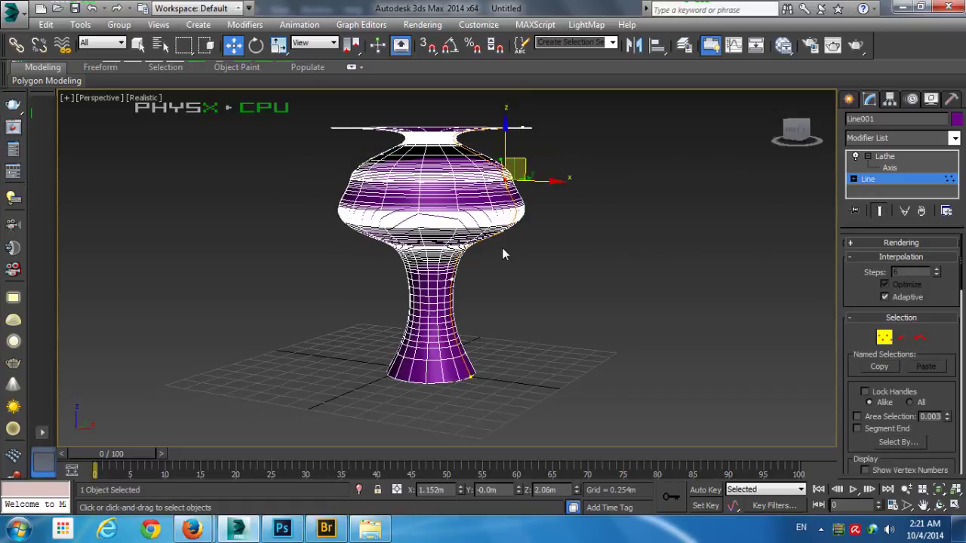
pyautogui.click(511, 234)
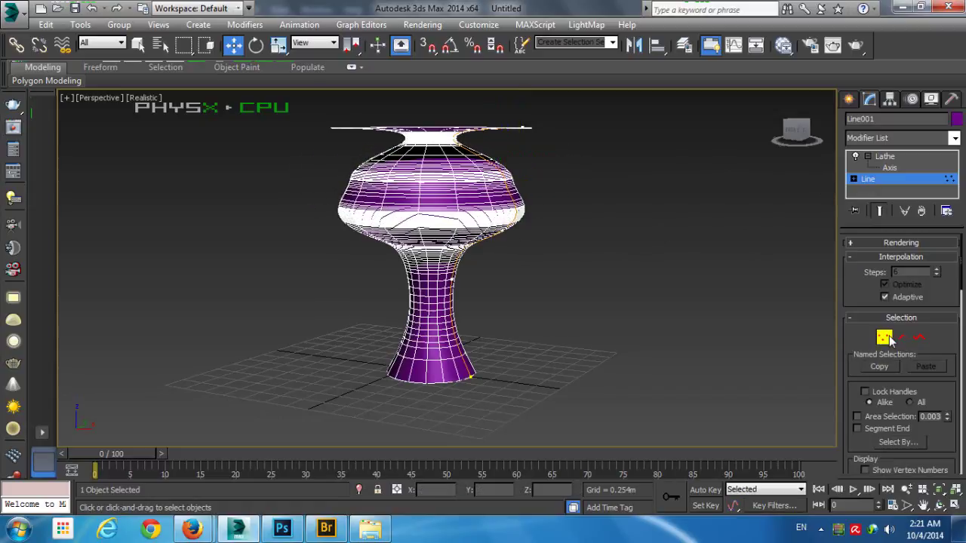
pyautogui.click(519, 213)
# Step: Switch to Photoshop and examine the Deform and Mesh properties of the extruded block in Untitled-3
pyautogui.click(902, 6)
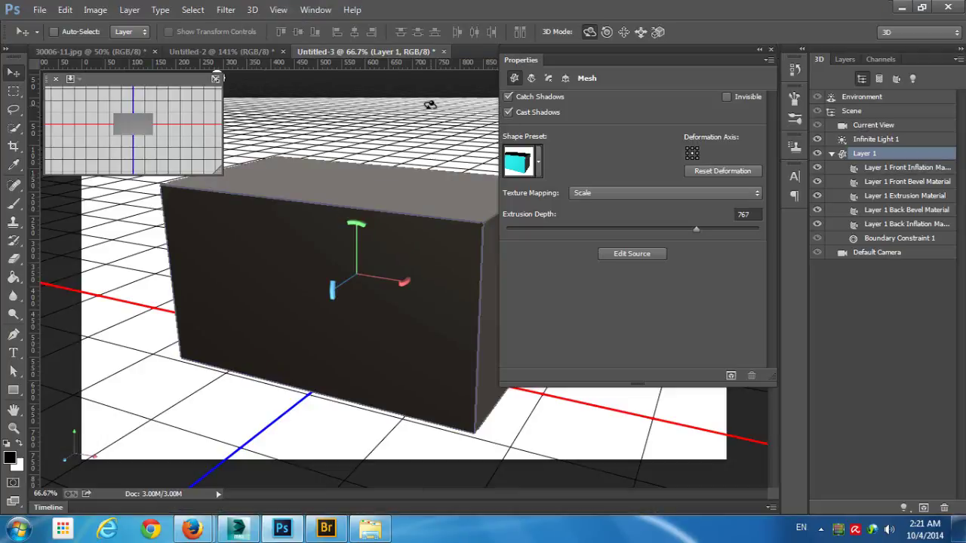
pyautogui.click(431, 104)
pyautogui.click(472, 228)
pyautogui.click(530, 78)
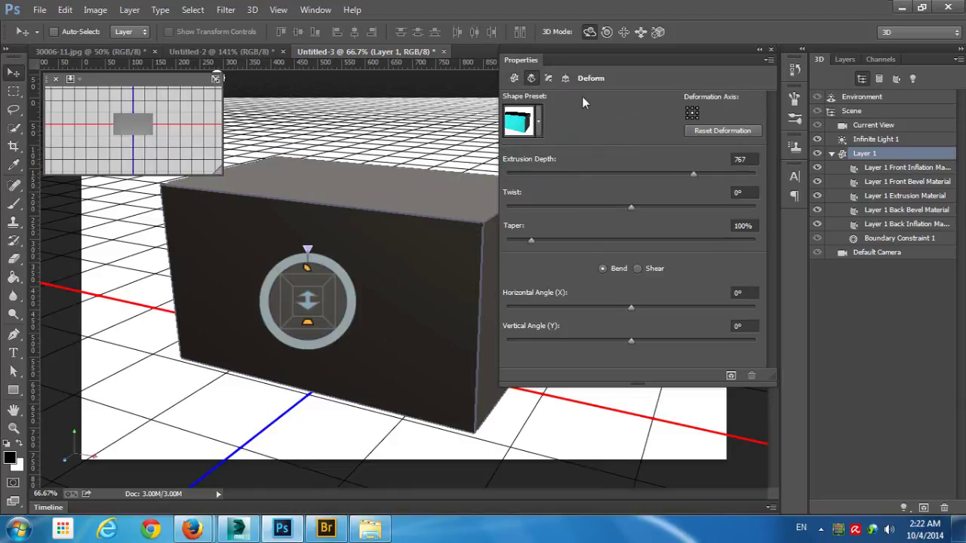
pyautogui.click(514, 78)
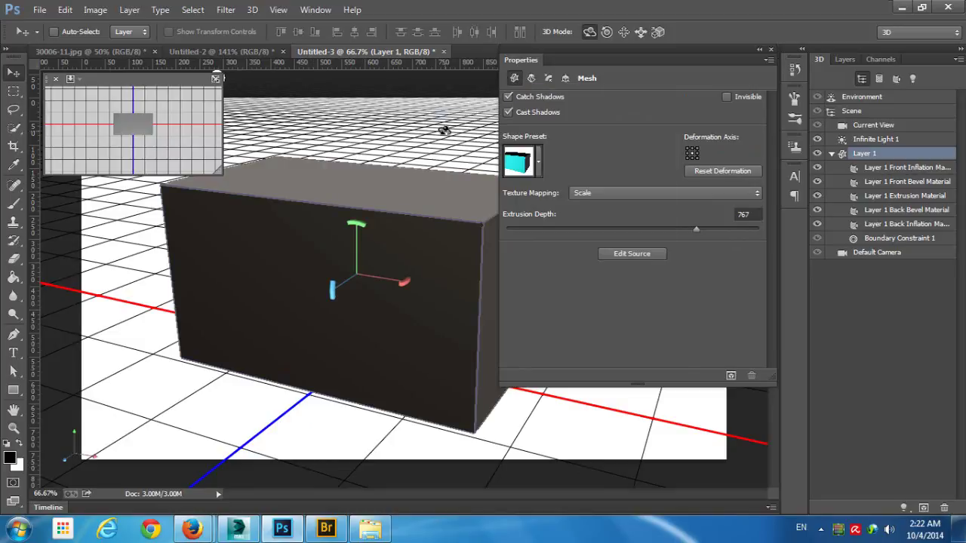
# Step: Create a new document with the default settings, choose the Pen tool and move the Properties panel away from the canvas centre
pyautogui.hotkey('ctrl', 'n')
pyautogui.press('Return')
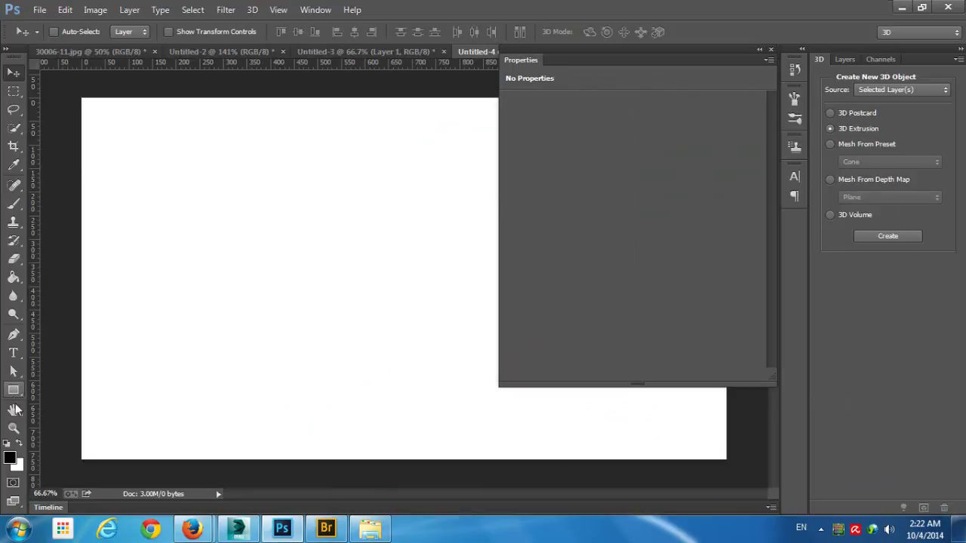
pyautogui.moveTo(14, 335); pyautogui.dragTo(130, 332)
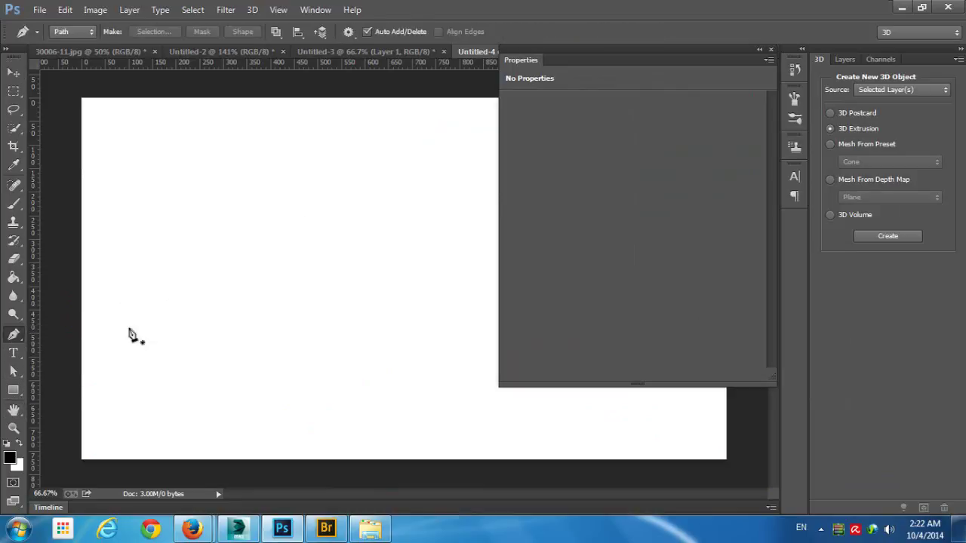
pyautogui.moveTo(647, 48); pyautogui.dragTo(777, 15)
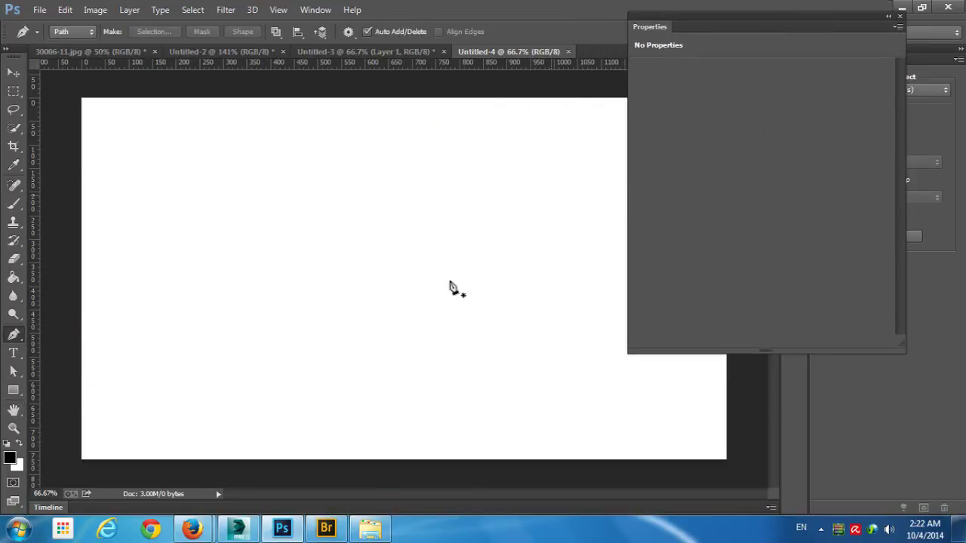
# Step: Draw a closed half-vase path about 500 px tall with a straight vertical axis side, flat base and curved outer side at the canvas centre
pyautogui.click(404, 182)
pyautogui.click(404, 422)
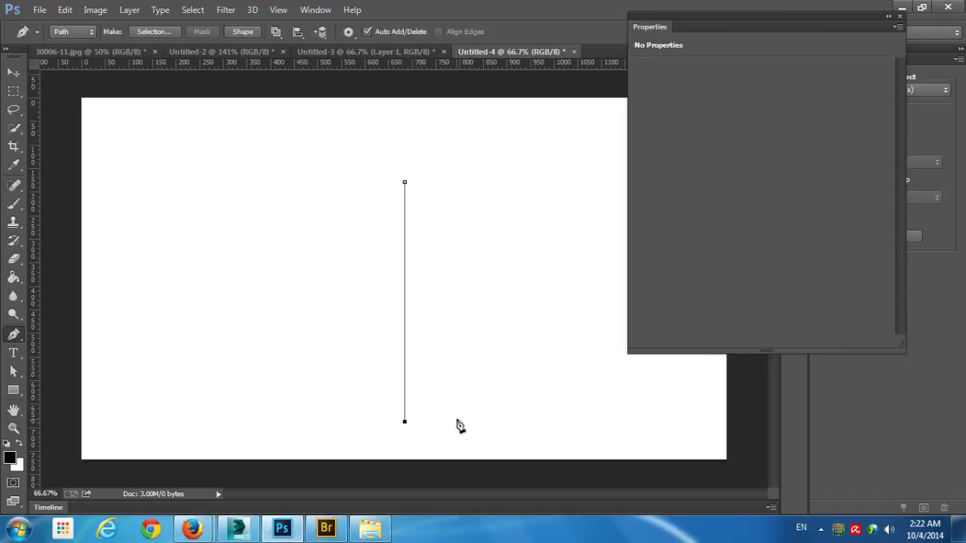
pyautogui.click(457, 420)
pyautogui.hotkey('ctrl', 'z')
pyautogui.click(457, 422)
pyautogui.moveTo(426, 406); pyautogui.dragTo(412, 408)
pyautogui.moveTo(428, 408); pyautogui.dragTo(437, 410)
pyautogui.moveTo(423, 367)
pyautogui.mouseDown()
pyautogui.moveTo(427, 340)
pyautogui.moveTo(427, 355)
pyautogui.mouseUp()
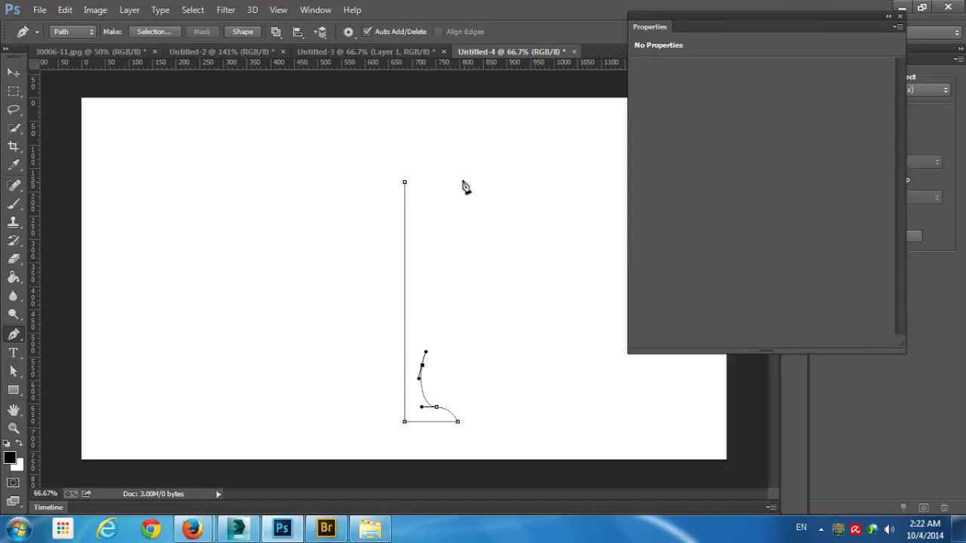
pyautogui.moveTo(453, 184); pyautogui.dragTo(433, 15)
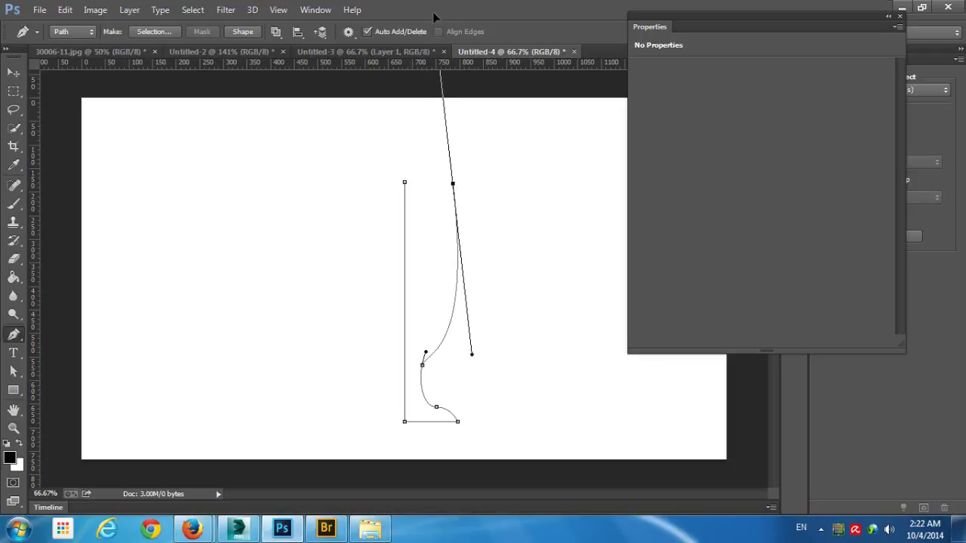
pyautogui.click(406, 184)
# Step: Flatten the path's arched top edge by pulling the upper outer point's handle level with the Convert Point tool
pyautogui.rightClick(22, 343)
pyautogui.click(86, 388)
pyautogui.click(483, 143)
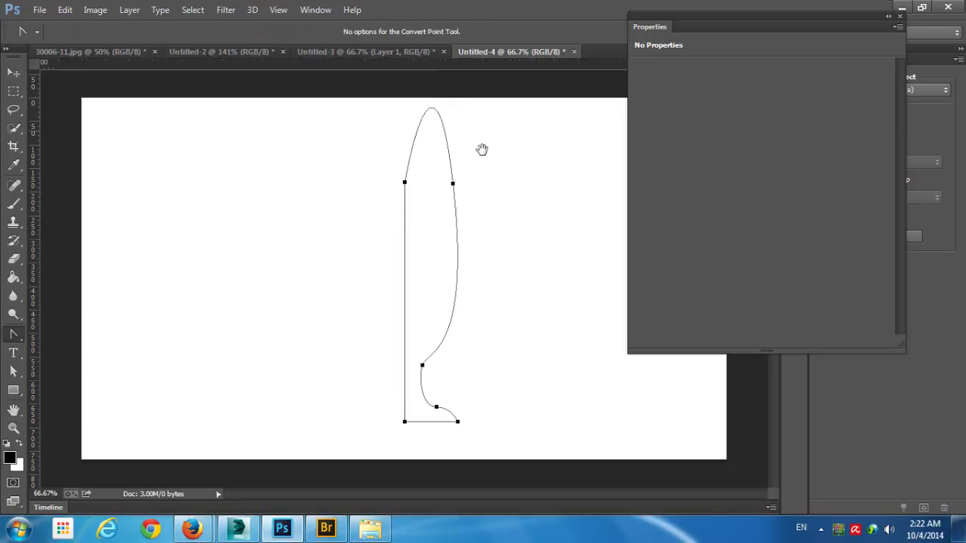
pyautogui.moveTo(483, 170); pyautogui.dragTo(434, 138)
pyautogui.click(441, 210)
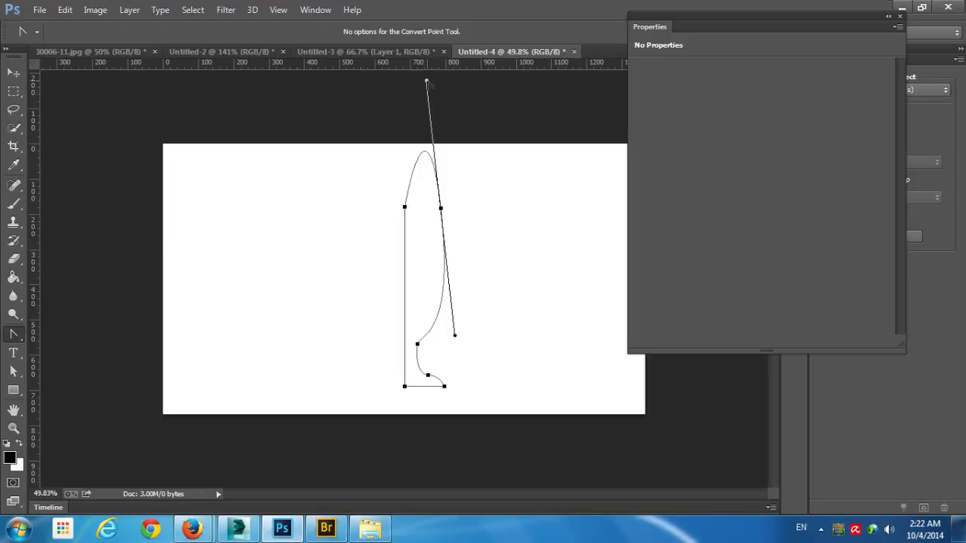
pyautogui.moveTo(427, 81); pyautogui.dragTo(414, 204)
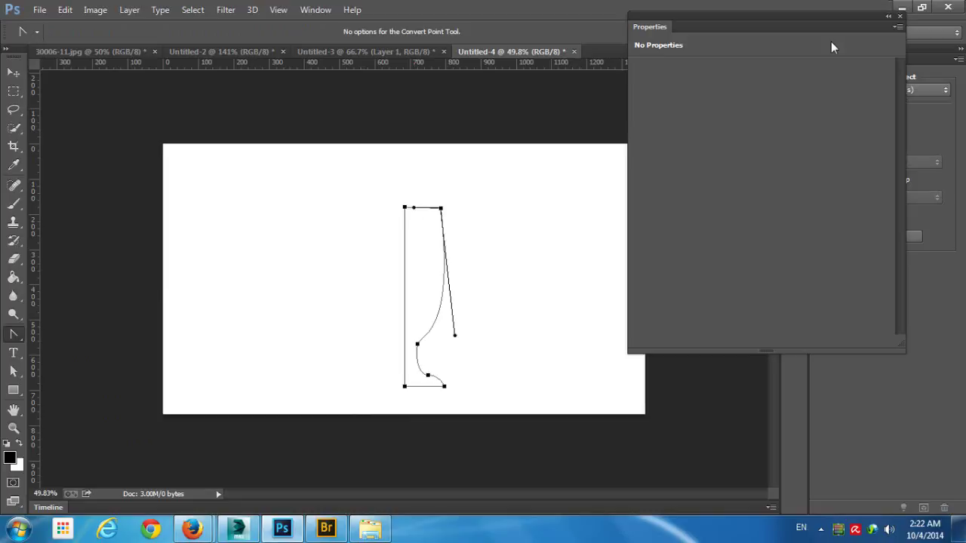
# Step: Hide the Properties panel and create a 3D Extrusion using the Work Path as the source
pyautogui.click(470, 210)
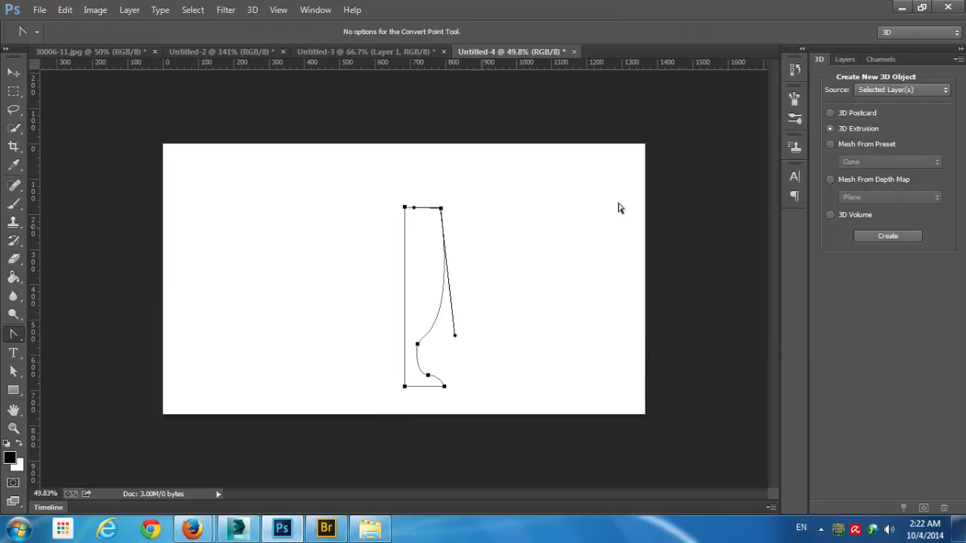
pyautogui.keyDown('ctrl'); pyautogui.click(488, 259); pyautogui.keyUp('ctrl')
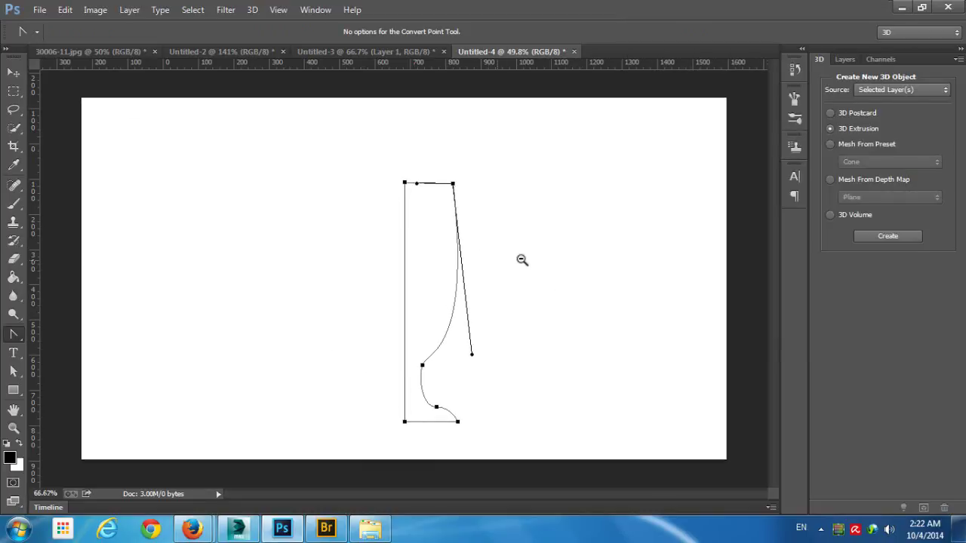
pyautogui.click(885, 90)
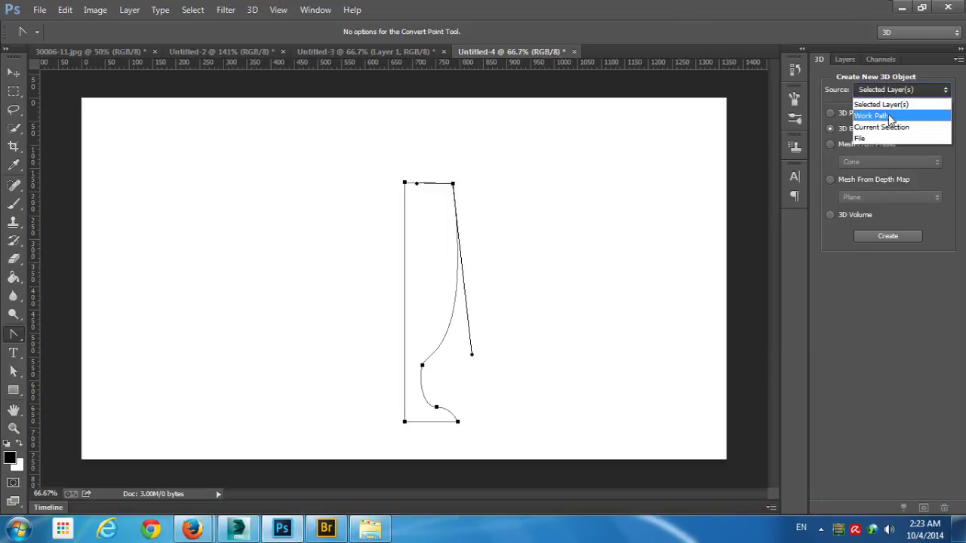
pyautogui.click(873, 115)
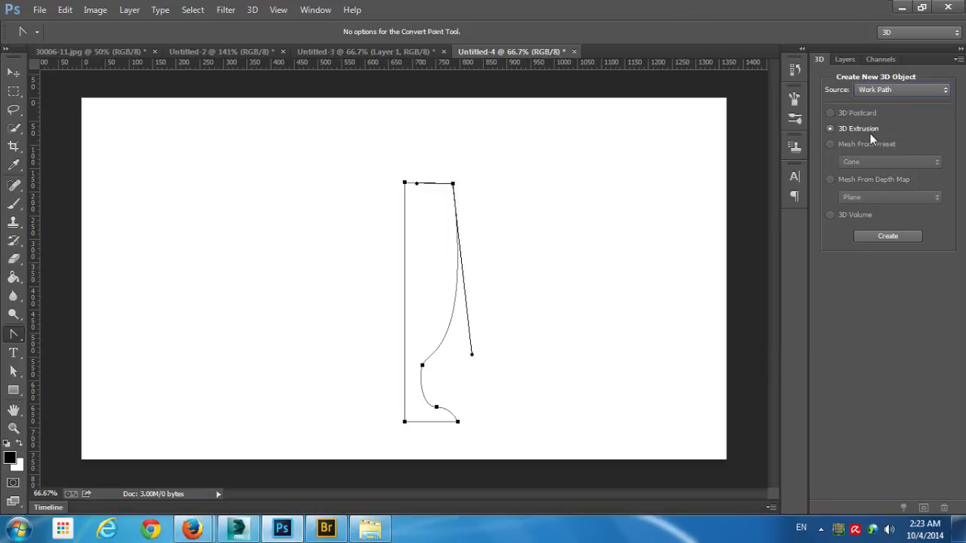
pyautogui.click(883, 239)
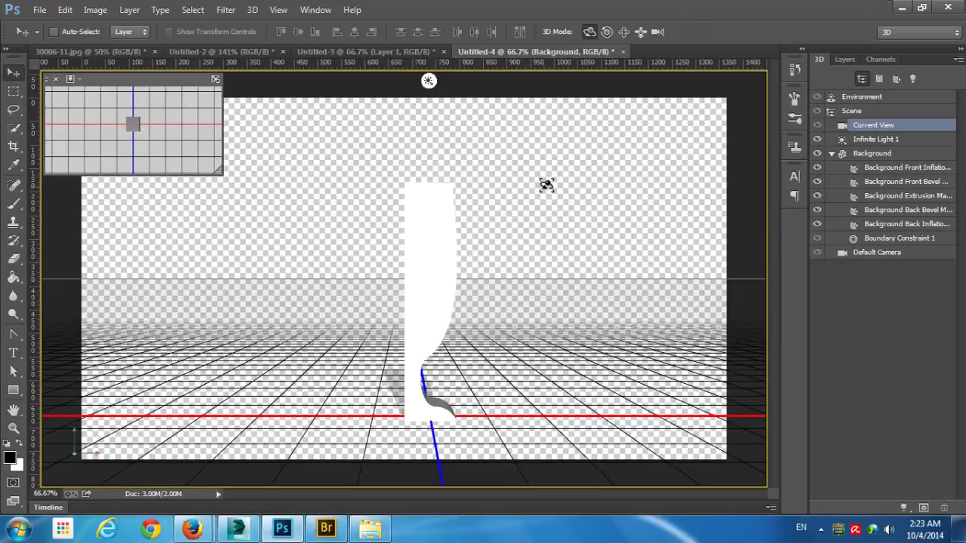
# Step: Turn the 3D camera to show the extruded profile at an angle and select its mesh
pyautogui.moveTo(600, 197); pyautogui.dragTo(563, 217)
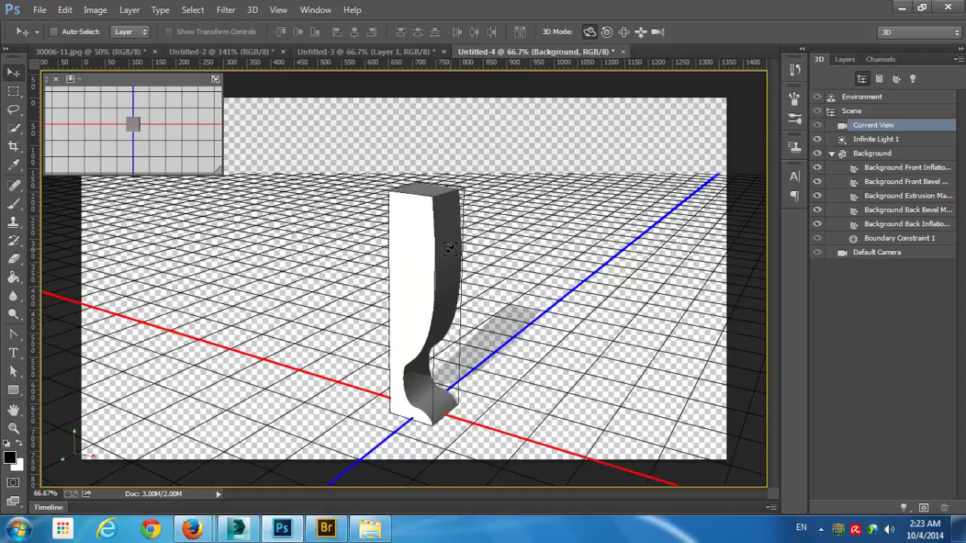
pyautogui.click(450, 248)
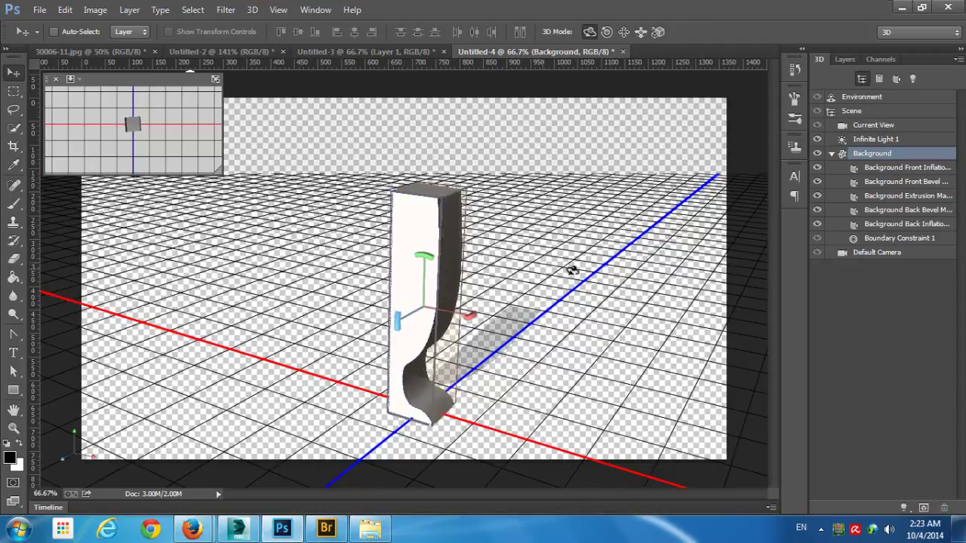
pyautogui.click(511, 209)
pyautogui.click(431, 209)
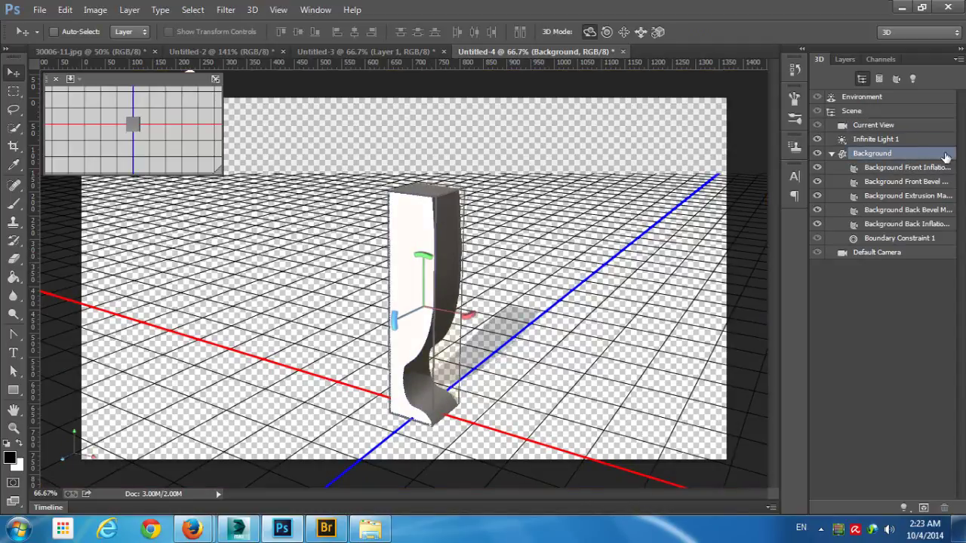
# Step: Bend the extruded profile mesh with a Horizontal Angle (X) of 360° in its Deform properties
pyautogui.doubleClick(936, 154)
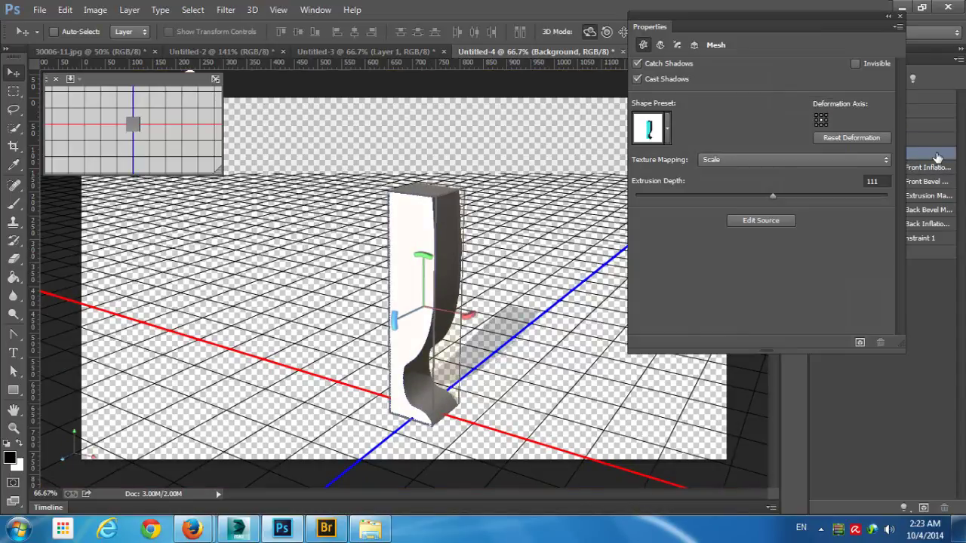
pyautogui.click(660, 44)
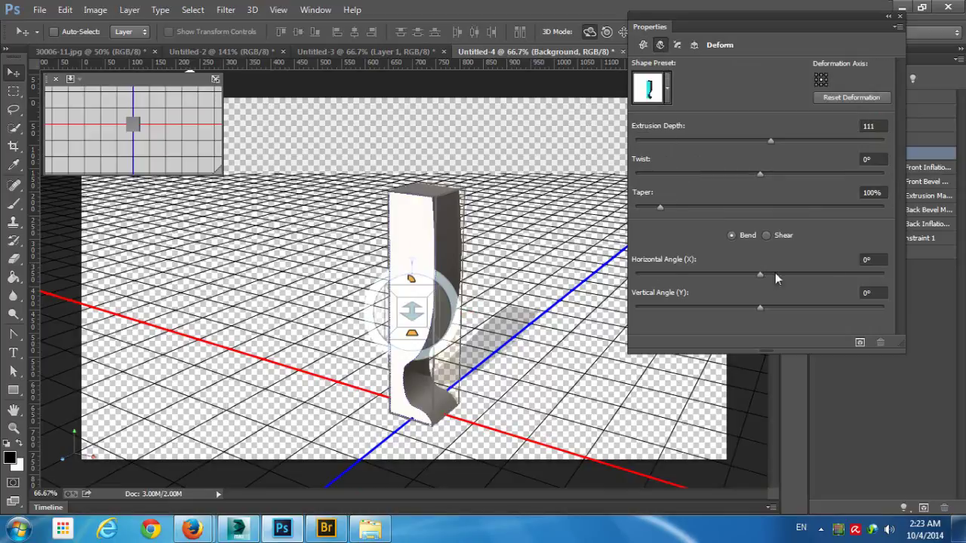
pyautogui.click(876, 260)
pyautogui.write('360')
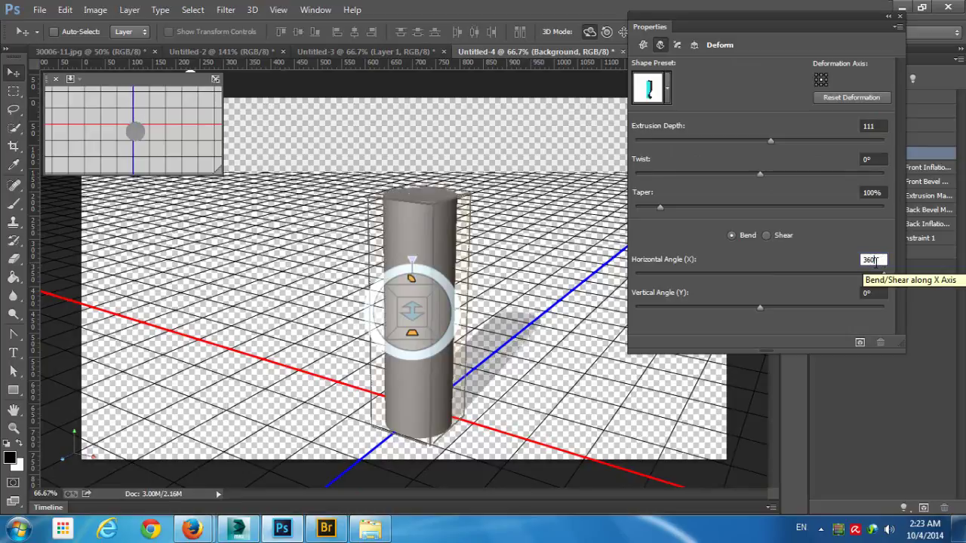
pyautogui.press('Return')
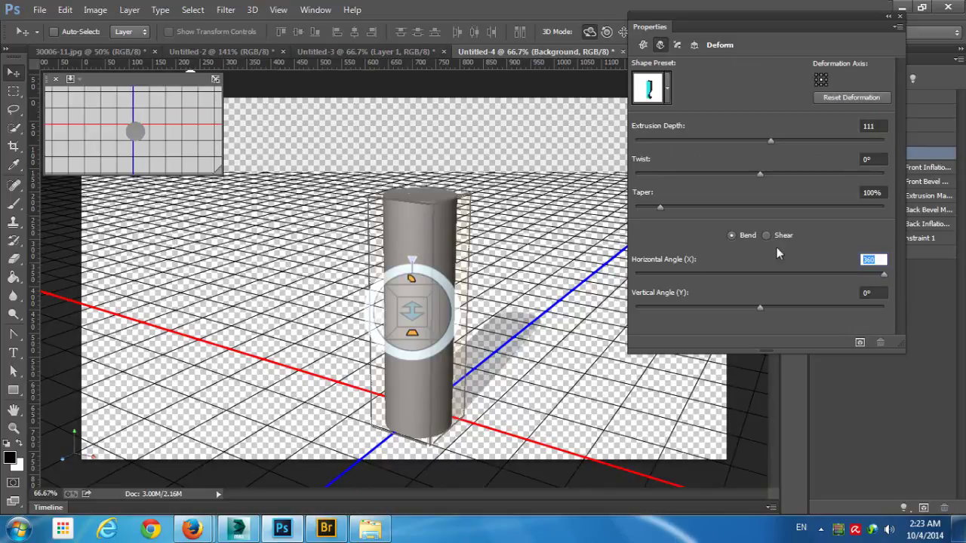
# Step: Set the mesh's Horizontal Angle (X) bend to -360°, turn the camera to a near-front view and reselect the mesh
pyautogui.write('-360')
pyautogui.press('Return')
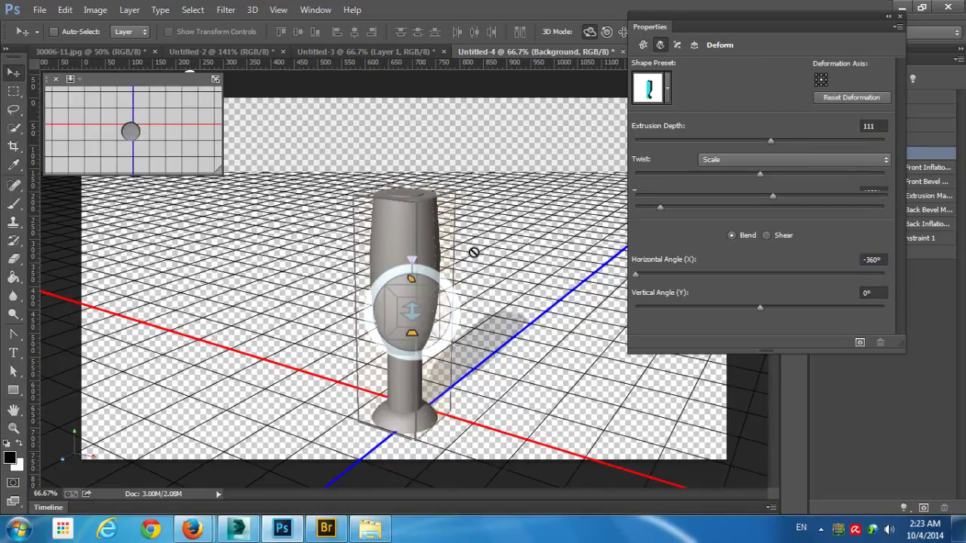
pyautogui.moveTo(470, 252); pyautogui.dragTo(415, 344)
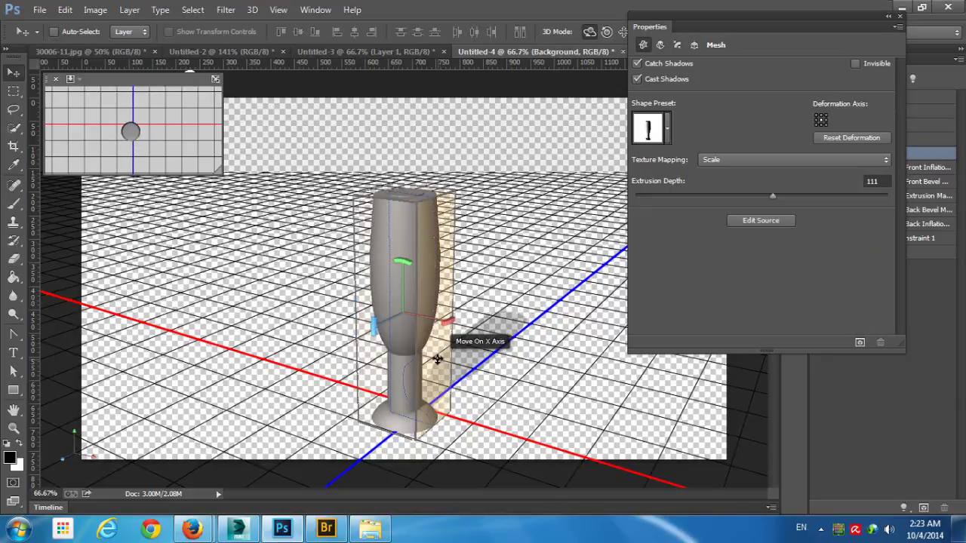
pyautogui.click(492, 302)
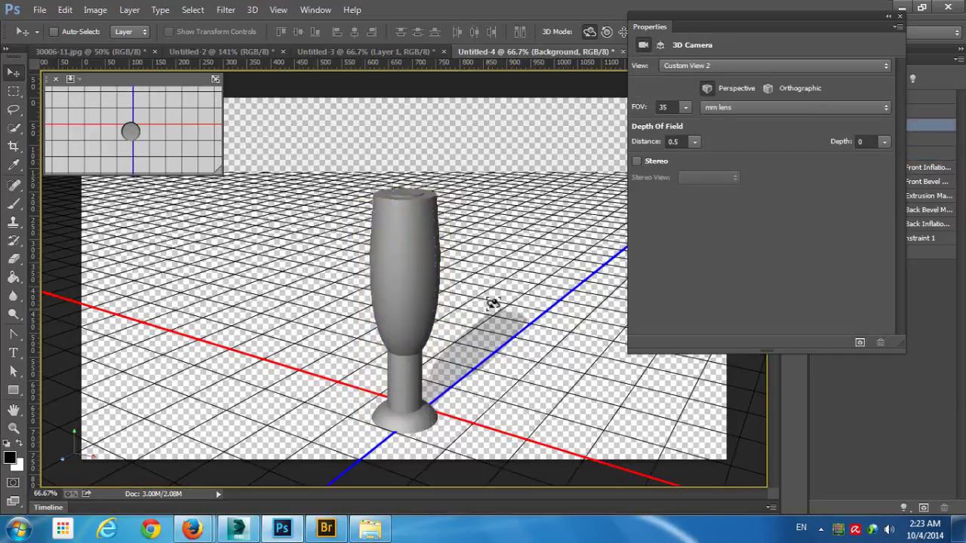
pyautogui.moveTo(471, 295)
pyautogui.mouseDown()
pyautogui.moveTo(528, 274)
pyautogui.moveTo(483, 270)
pyautogui.moveTo(533, 284)
pyautogui.moveTo(446, 294)
pyautogui.moveTo(469, 281)
pyautogui.mouseUp()
pyautogui.click(445, 264)
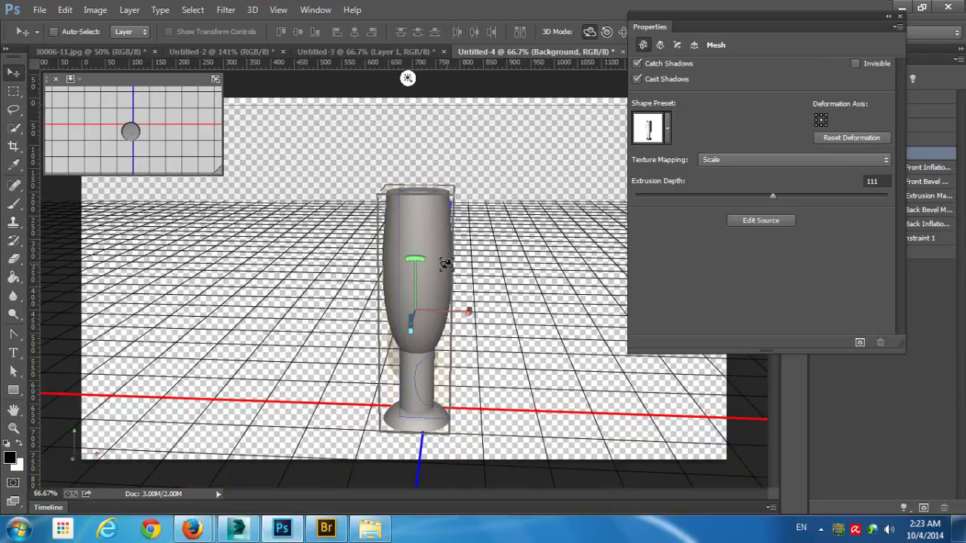
# Step: Try the left, right and centre Deformation Axis points in the mesh's Deform properties and settle on the left-middle point
pyautogui.click(660, 44)
pyautogui.click(816, 80)
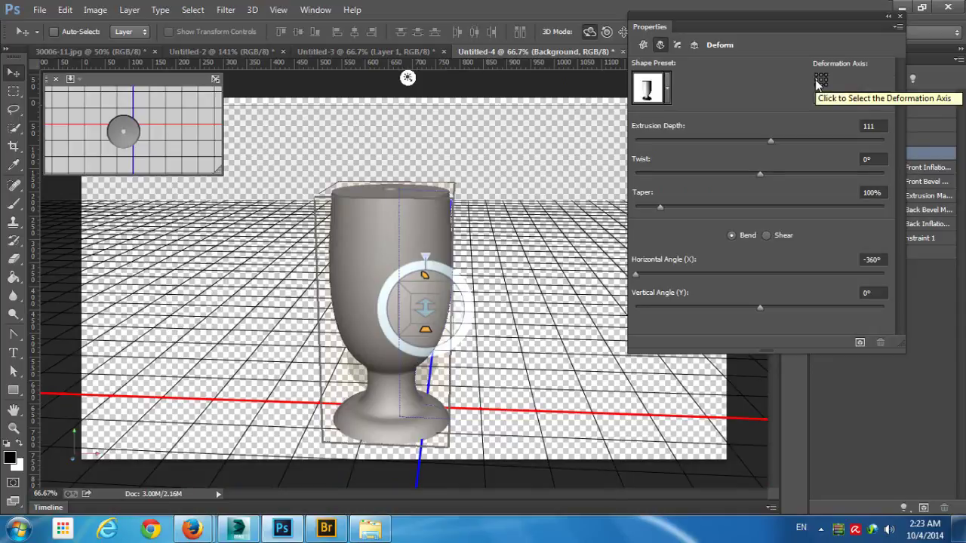
pyautogui.click(828, 84)
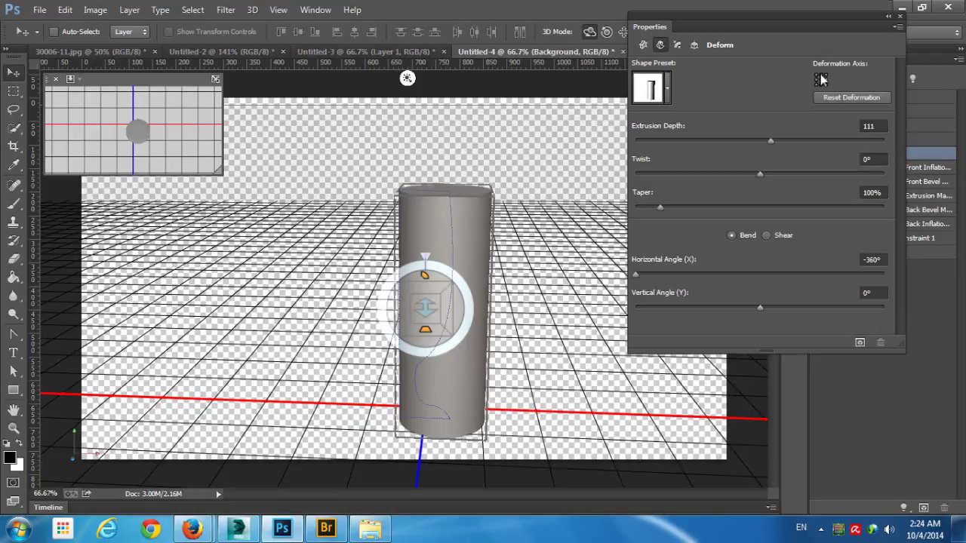
pyautogui.click(820, 81)
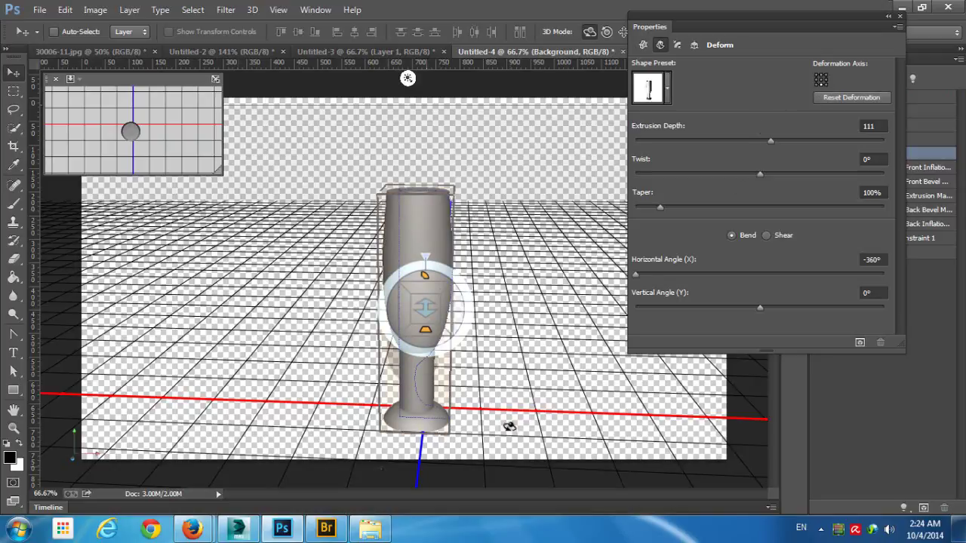
pyautogui.click(444, 277)
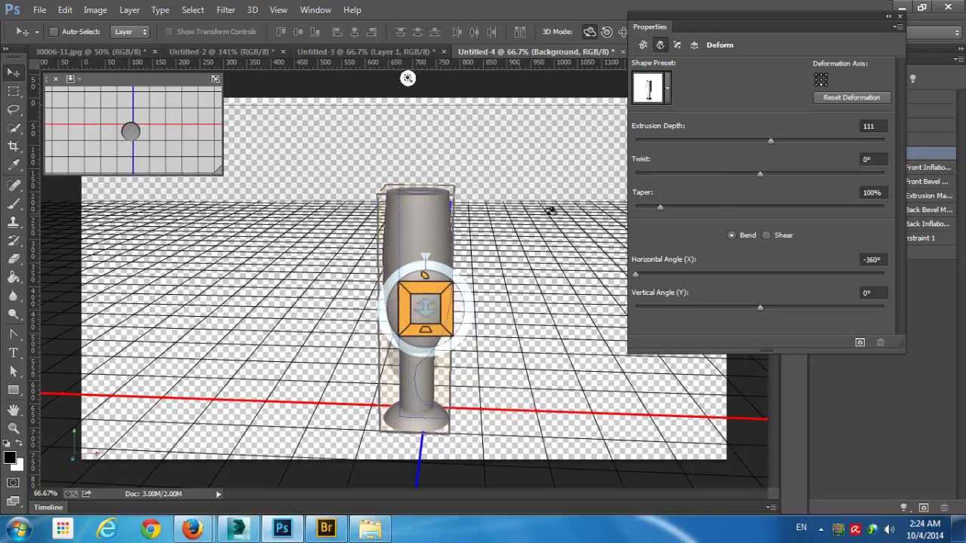
pyautogui.click(820, 81)
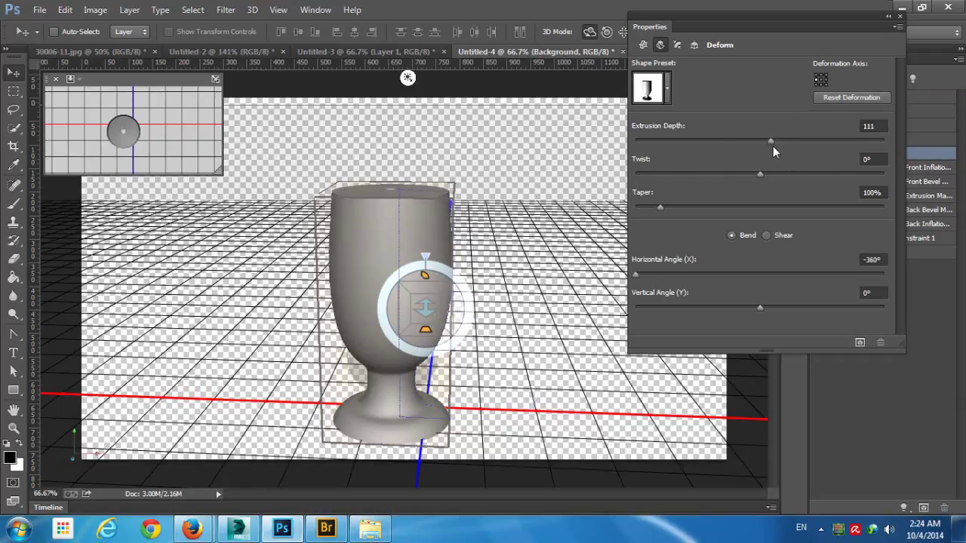
# Step: Set the goblet's Extrusion Depth to 82 and orbit the camera to inspect the hole in its top
pyautogui.moveTo(771, 142)
pyautogui.mouseDown()
pyautogui.moveTo(820, 138)
pyautogui.moveTo(758, 133)
pyautogui.moveTo(766, 135)
pyautogui.mouseUp()
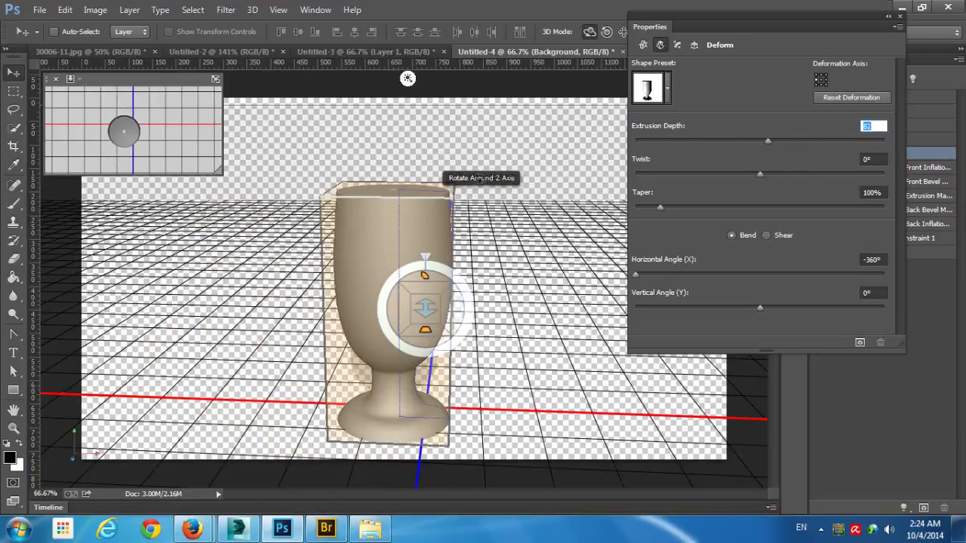
pyautogui.click(547, 153)
pyautogui.moveTo(547, 152); pyautogui.dragTo(506, 189)
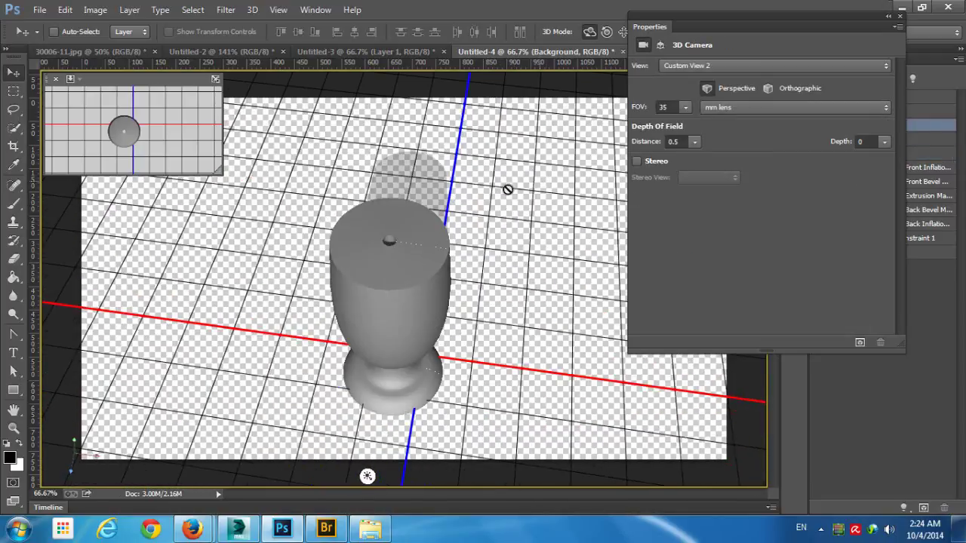
pyautogui.moveTo(547, 266); pyautogui.dragTo(567, 250)
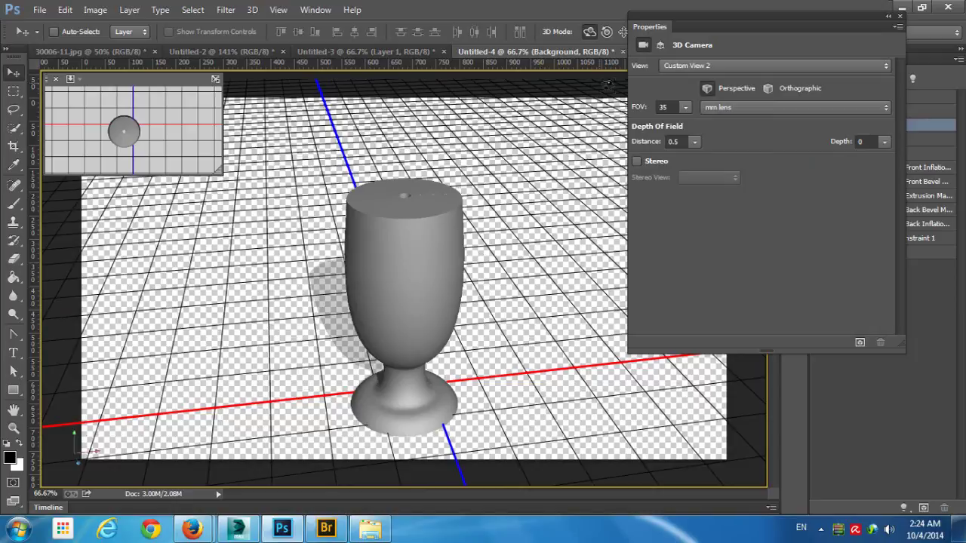
pyautogui.moveTo(740, 16); pyautogui.dragTo(681, 37)
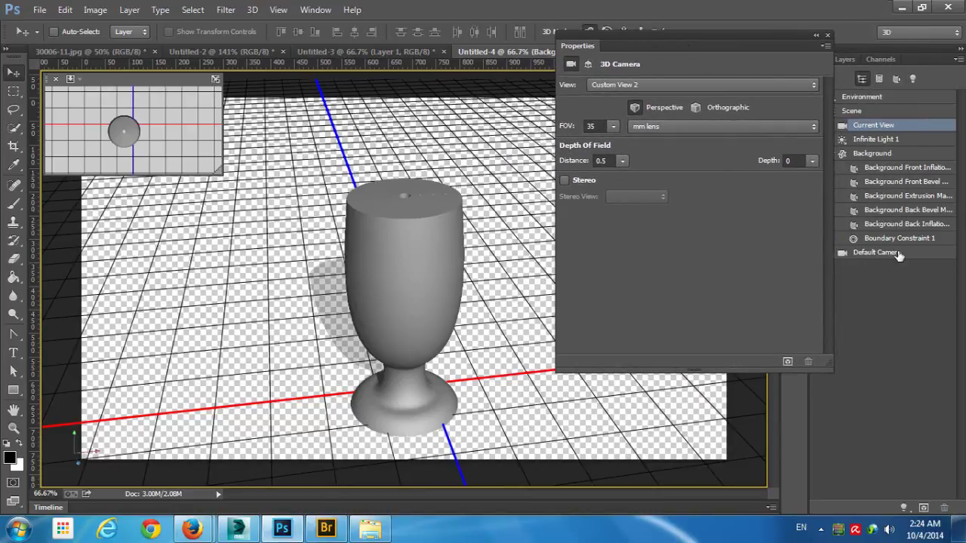
# Step: Open the mesh's source path, add an anchor point beside the upper outer corner, and move the upper axis corner down to the inner bowl wall
pyautogui.click(437, 209)
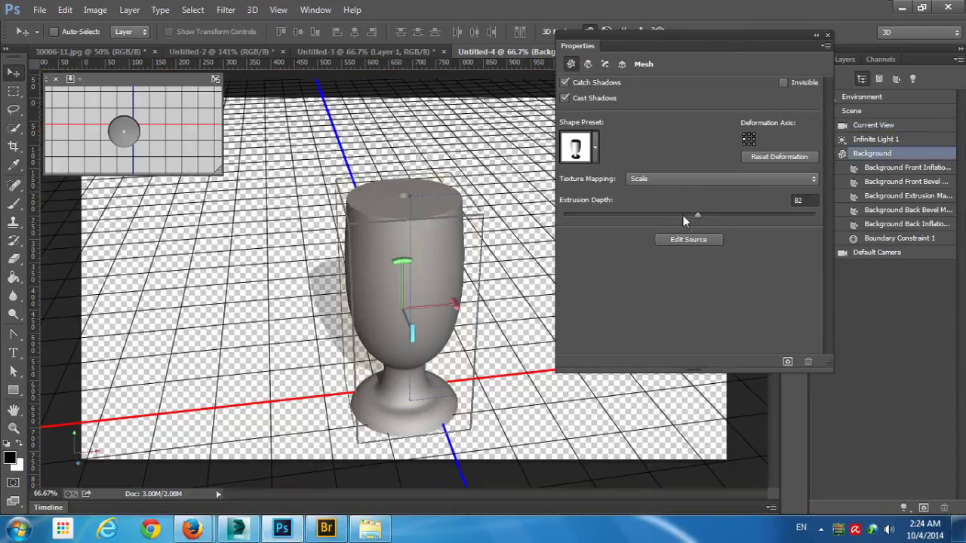
pyautogui.click(689, 240)
pyautogui.moveTo(472, 276); pyautogui.dragTo(418, 97)
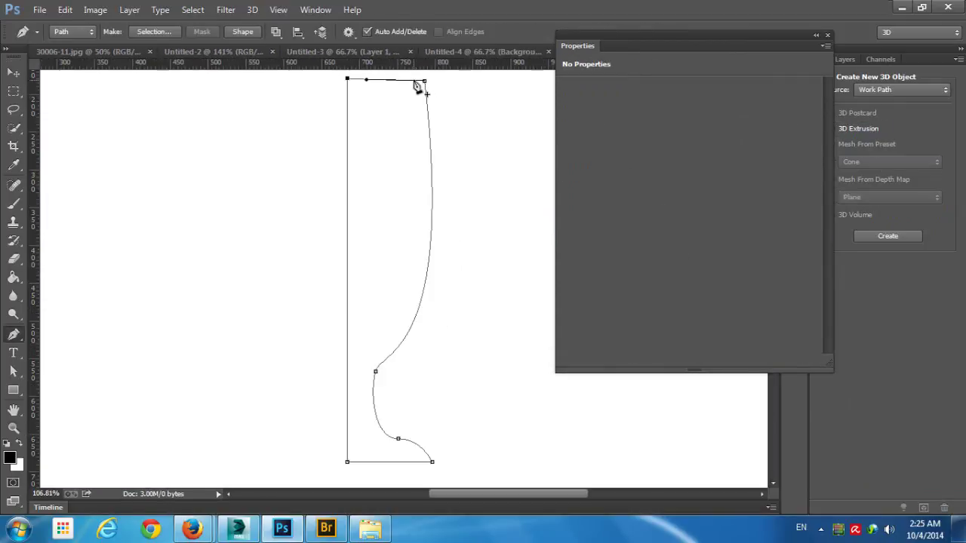
pyautogui.click(414, 80)
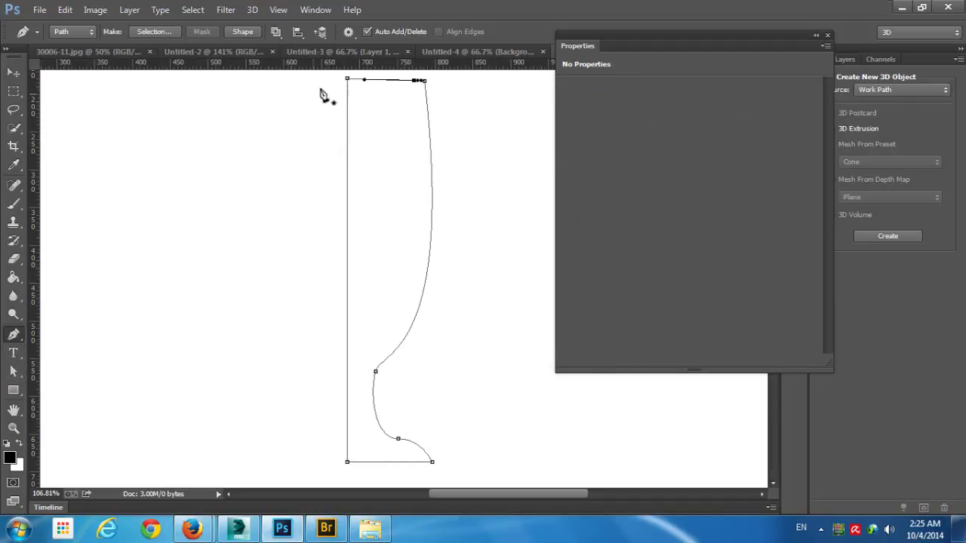
pyautogui.moveTo(347, 78); pyautogui.dragTo(422, 197)
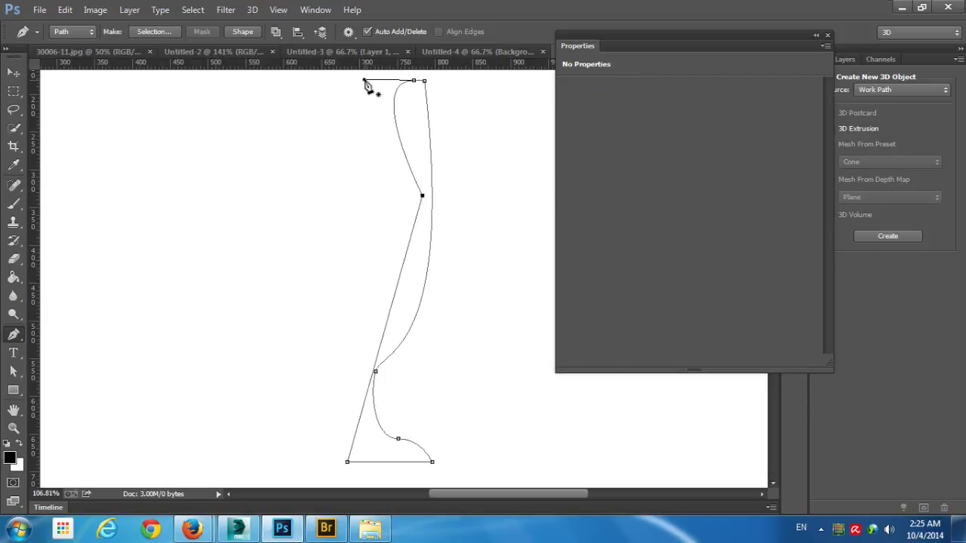
# Step: Curve the inner bowl wall parallel to the outer profile by adjusting its rim and wall point handles with the Convert Point tool
pyautogui.click(13, 335)
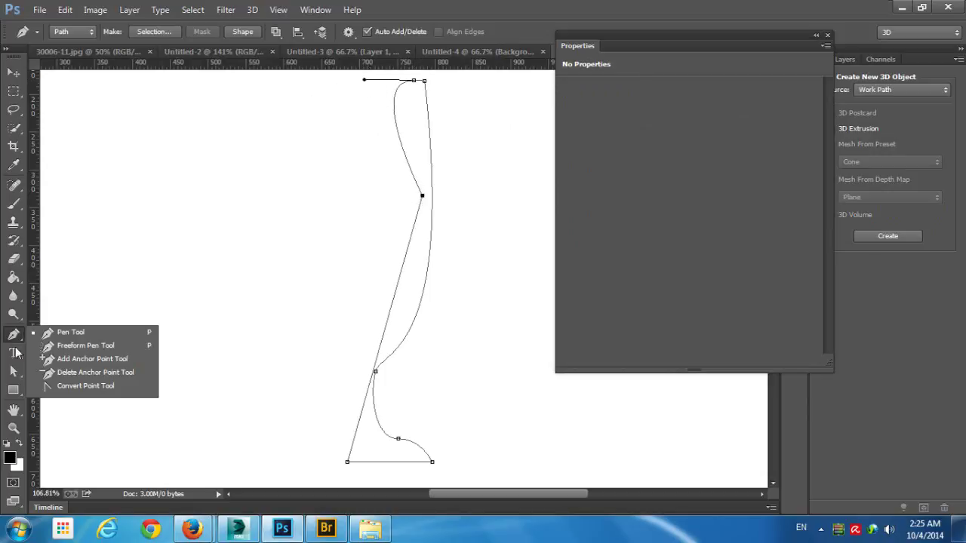
pyautogui.click(45, 386)
pyautogui.moveTo(365, 79); pyautogui.dragTo(423, 121)
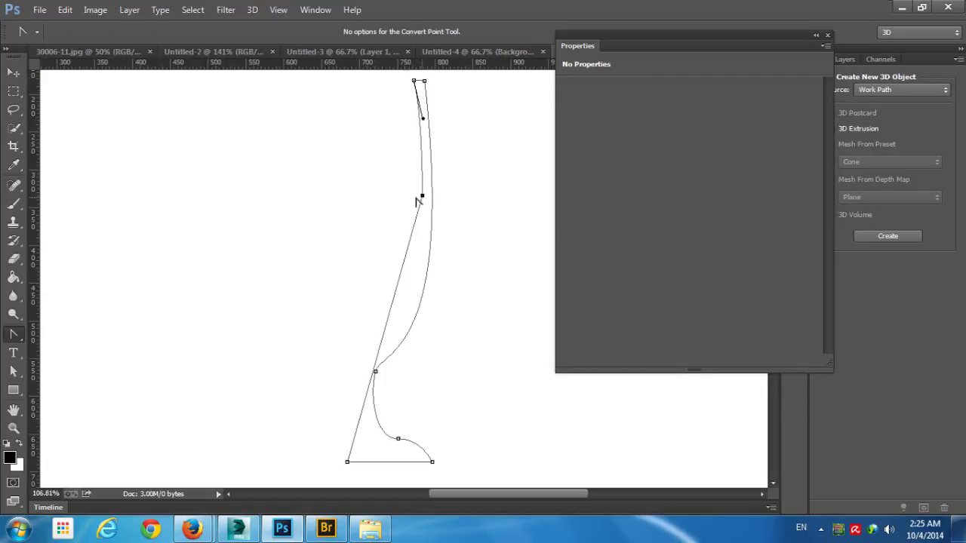
pyautogui.click(423, 196)
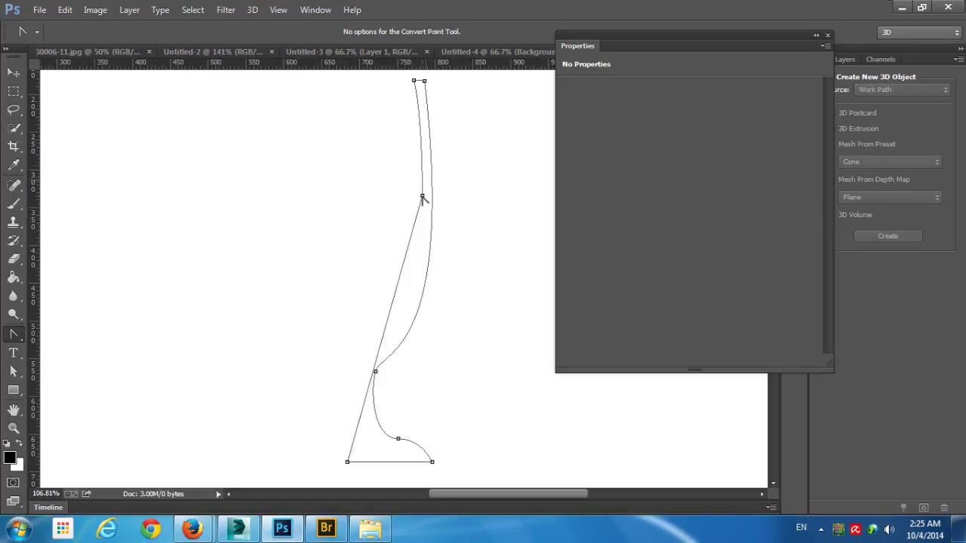
pyautogui.moveTo(423, 197); pyautogui.dragTo(421, 287)
# Step: Shape the bowl's inner bottom with Pen tool anchor points, bringing the wall back to the axis and straightening the stem's axis edge
pyautogui.moveTo(14, 334); pyautogui.dragTo(60, 329)
pyautogui.moveTo(393, 332); pyautogui.dragTo(363, 367)
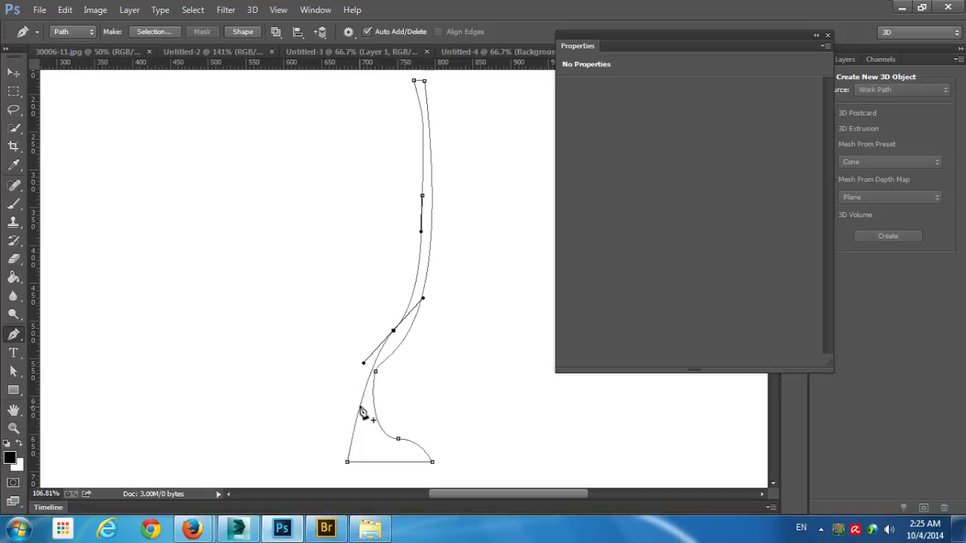
pyautogui.moveTo(360, 405); pyautogui.dragTo(349, 363)
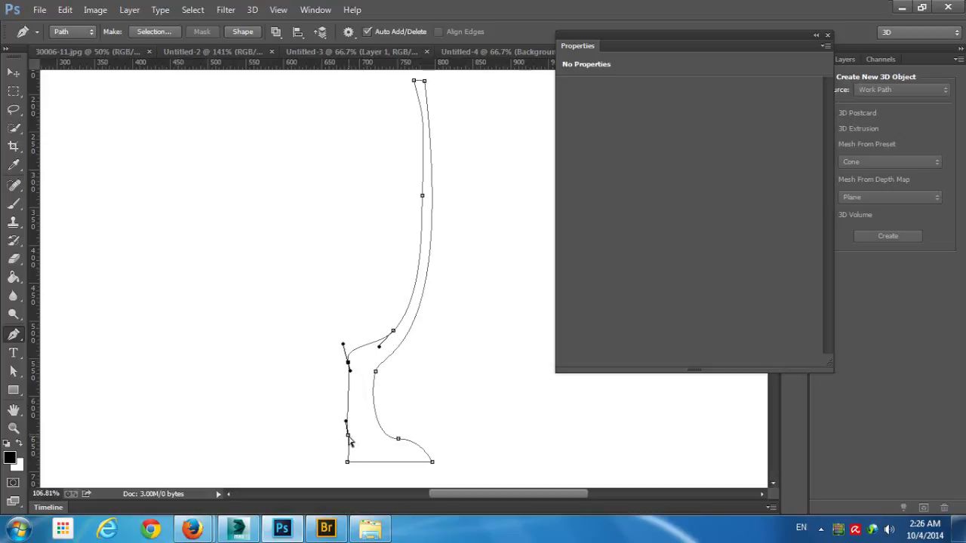
pyautogui.click(348, 435)
pyautogui.moveTo(350, 384); pyautogui.dragTo(349, 394)
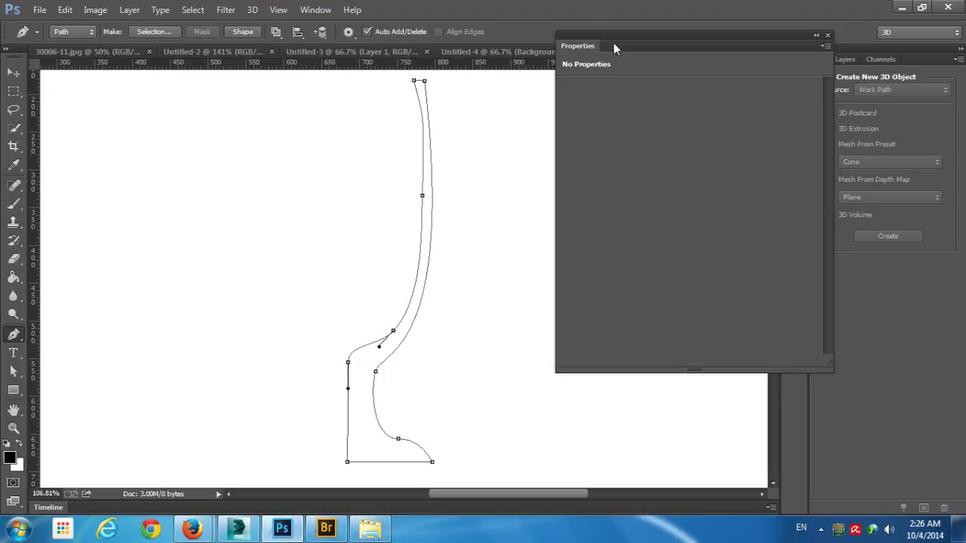
# Step: Close the Background.psb source document and save its changes to update the 3D goblet
pyautogui.moveTo(615, 37); pyautogui.dragTo(617, 107)
pyautogui.click(744, 52)
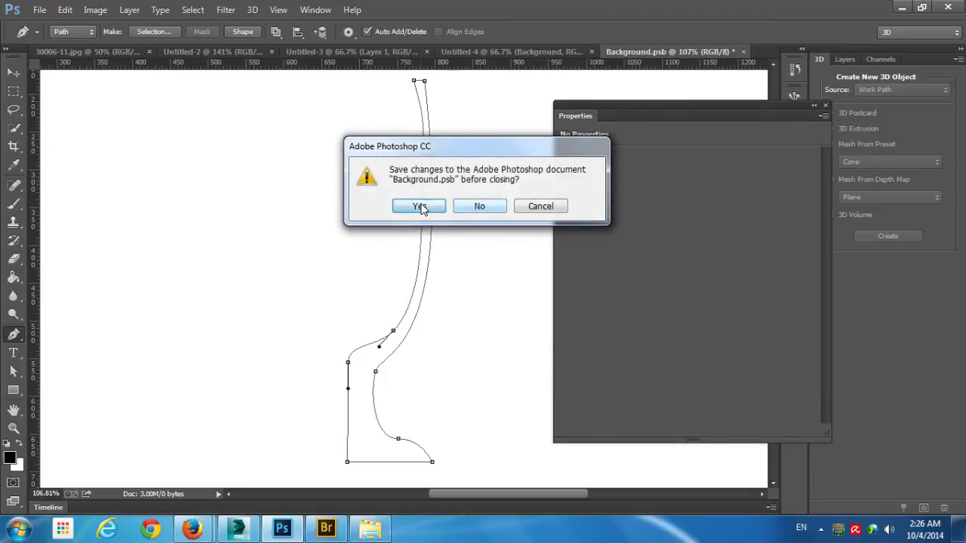
pyautogui.click(420, 206)
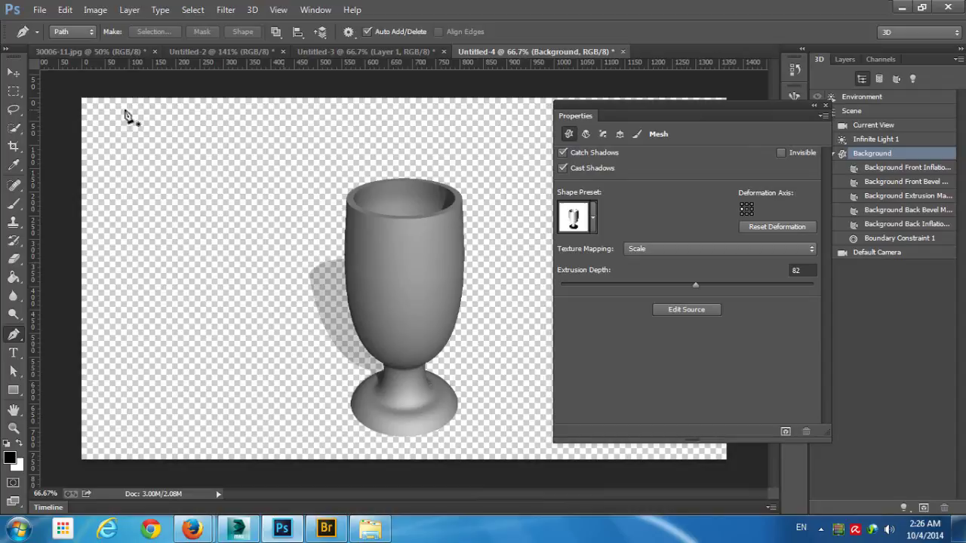
# Step: Lower the goblet mesh's Extrusion Depth to near zero from a top view to close its centre hole, and return to a front view
pyautogui.click(13, 72)
pyautogui.moveTo(467, 207)
pyautogui.mouseDown()
pyautogui.moveTo(463, 194)
pyautogui.moveTo(464, 209)
pyautogui.moveTo(469, 195)
pyautogui.moveTo(475, 202)
pyautogui.mouseUp()
pyautogui.click(409, 294)
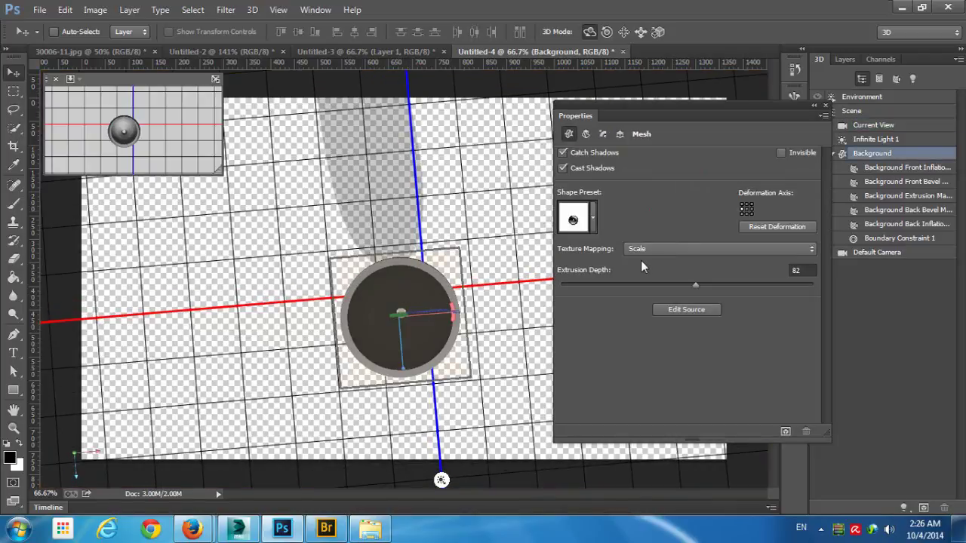
pyautogui.moveTo(696, 288); pyautogui.dragTo(687, 286)
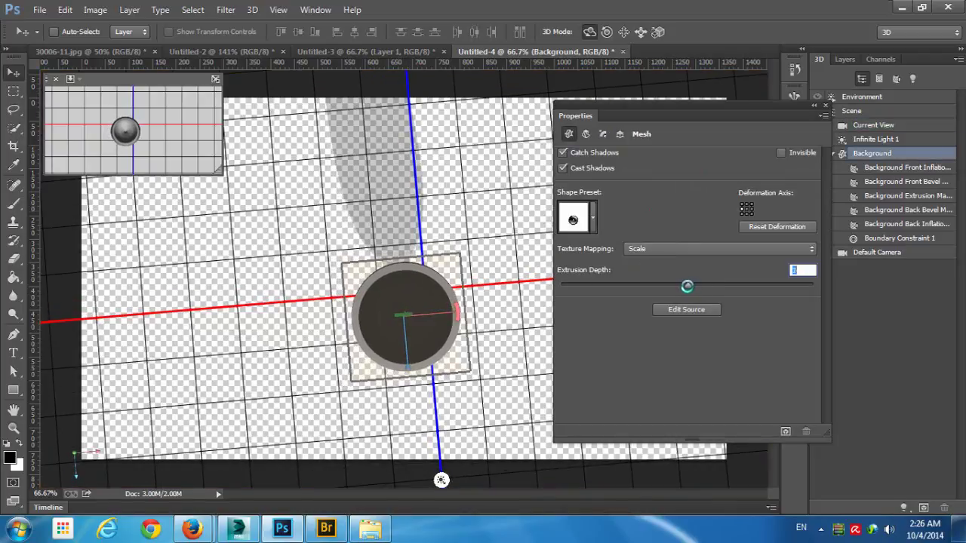
pyautogui.click(509, 237)
pyautogui.moveTo(509, 237); pyautogui.dragTo(483, 181)
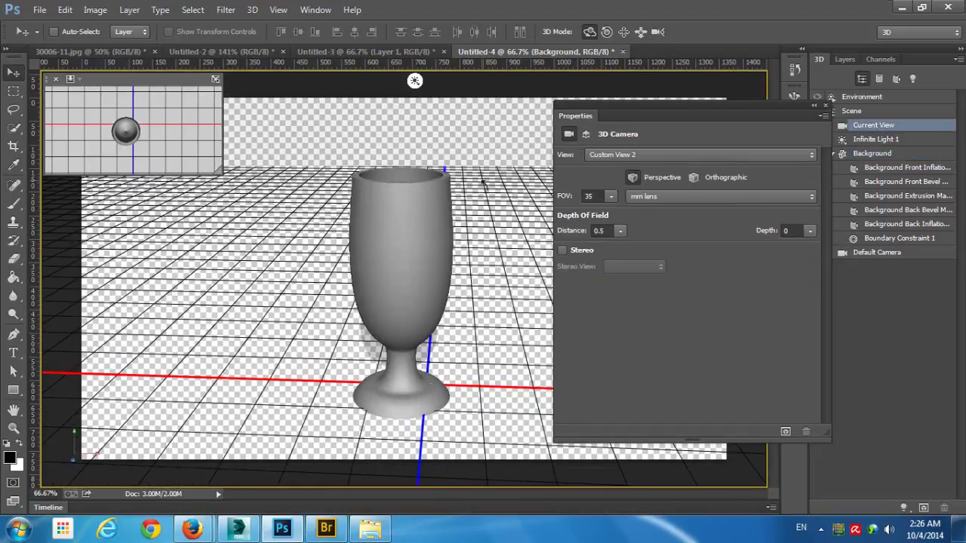